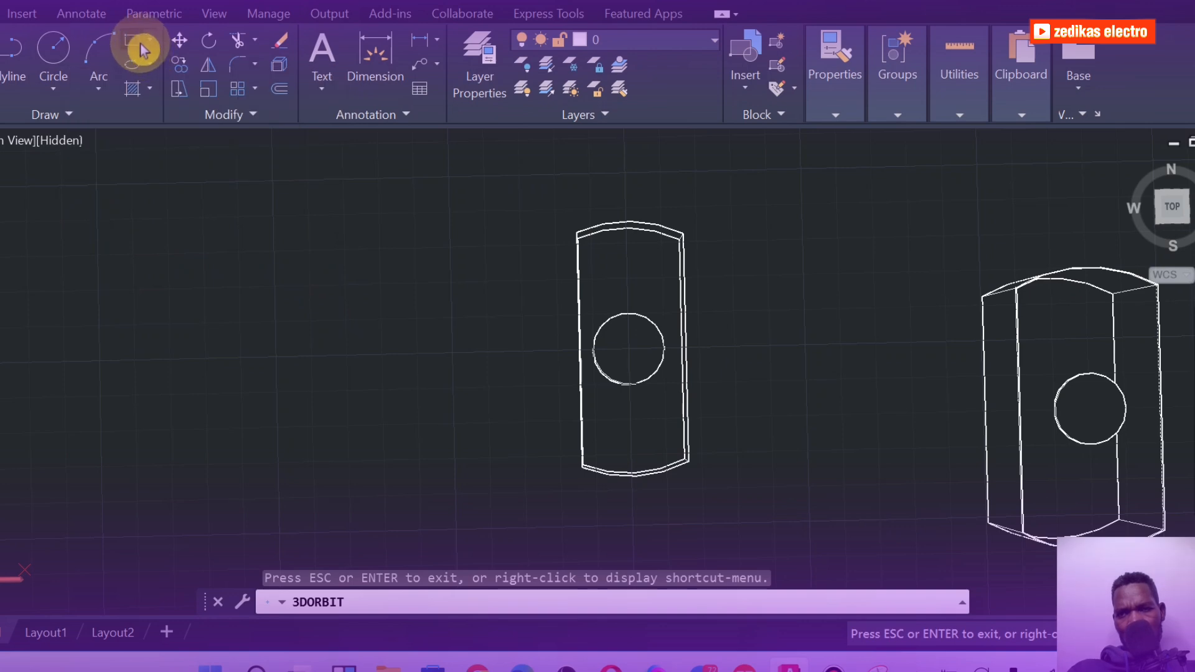
Draw a circle with a radius of about 1.12 in the empty area beside the existing parts.
left_click(55, 47)
left_click(168, 253)
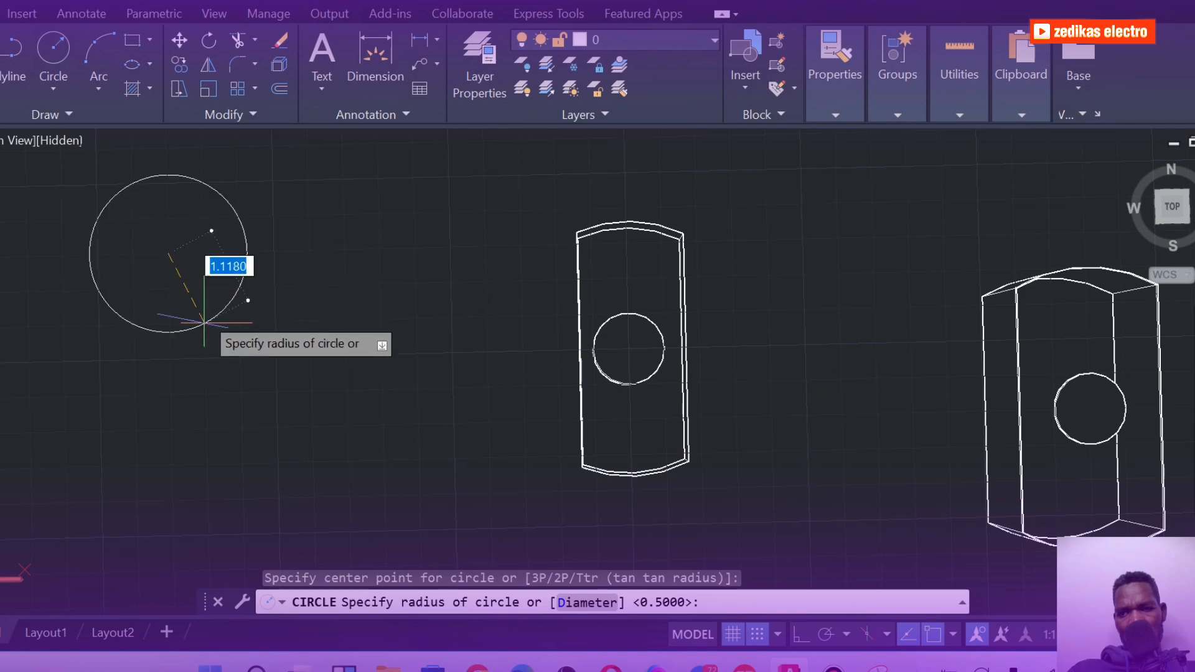
left_click(218, 313)
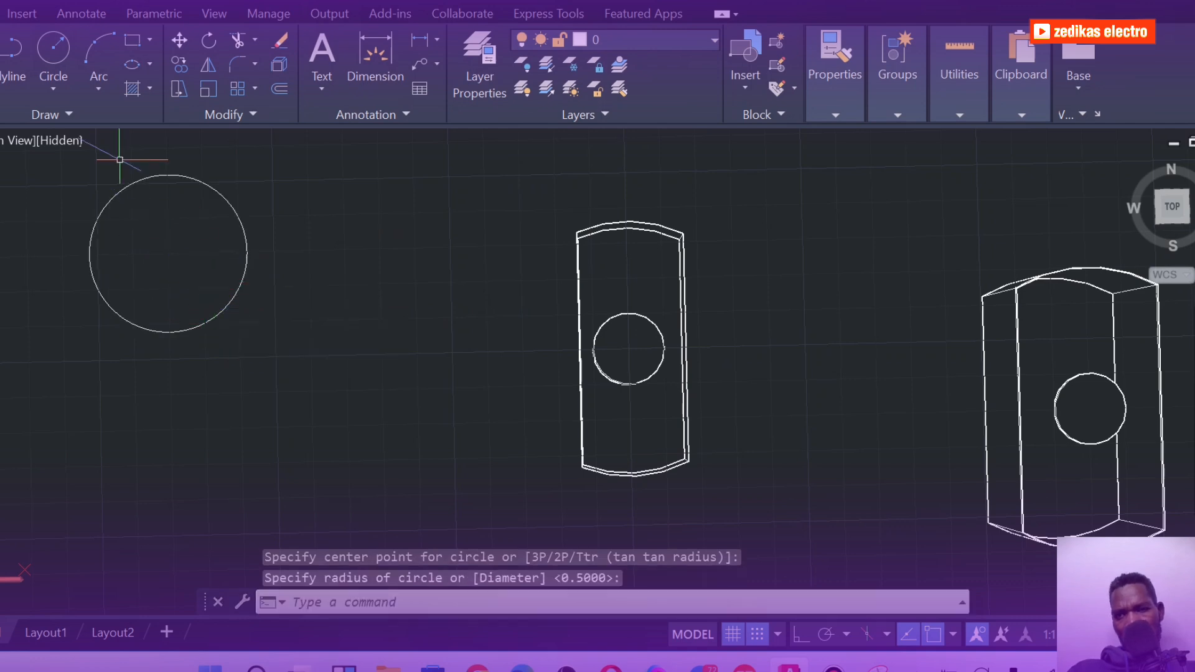
scroll(115, 158, "up", 2)
scroll(109, 174, "down", 3)
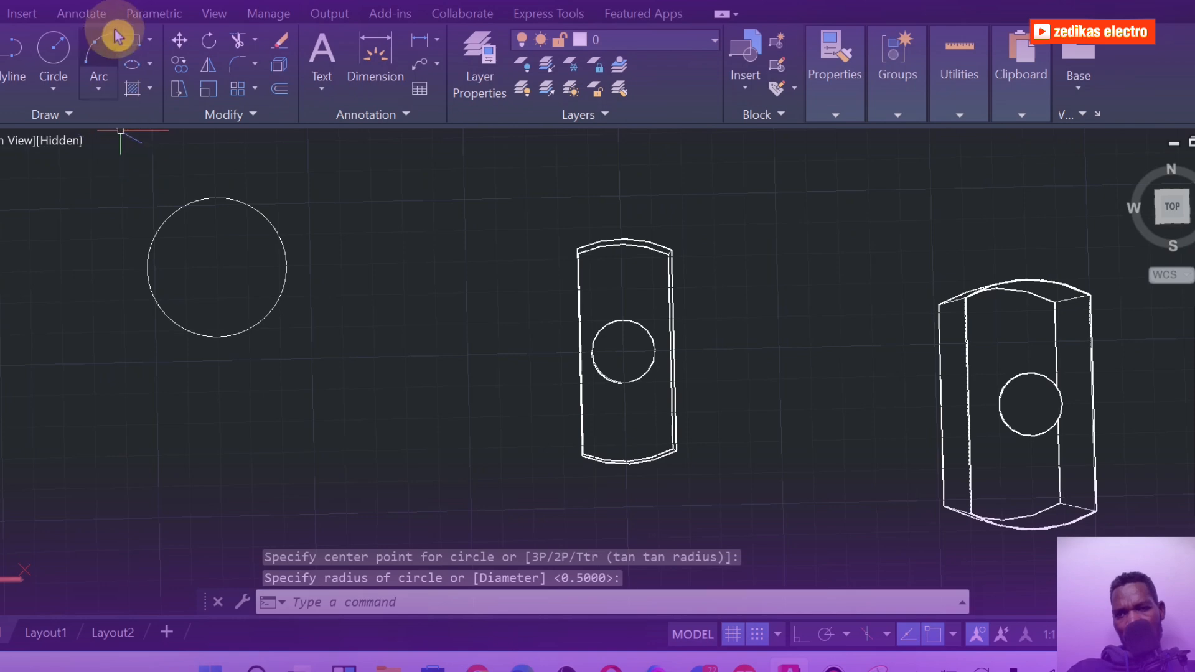
Draw an upright rectangle about 3 units tall across the circle, narrower than it and extending past it at both ends.
left_click(136, 48)
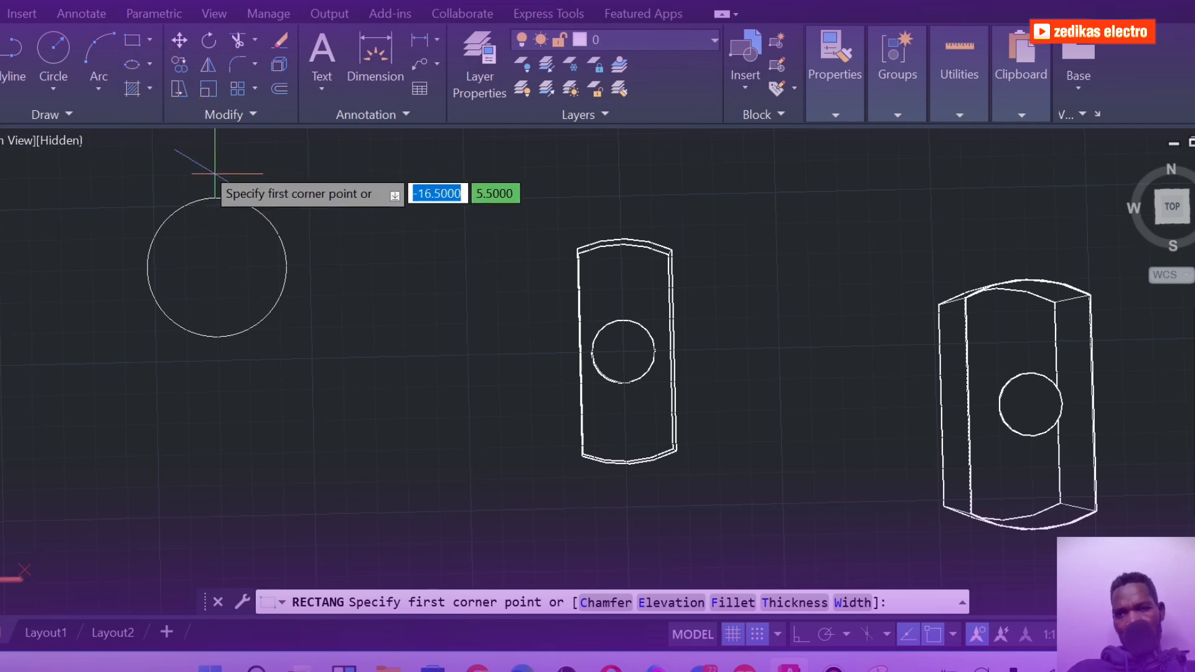
left_click(183, 175)
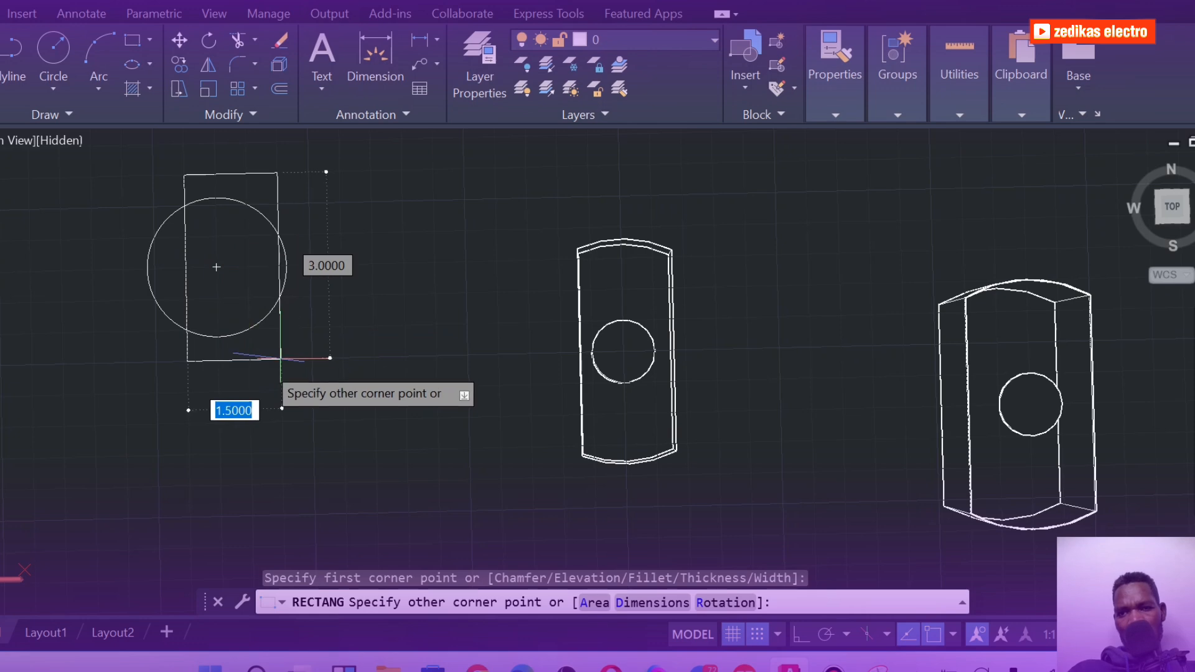
left_click(249, 359)
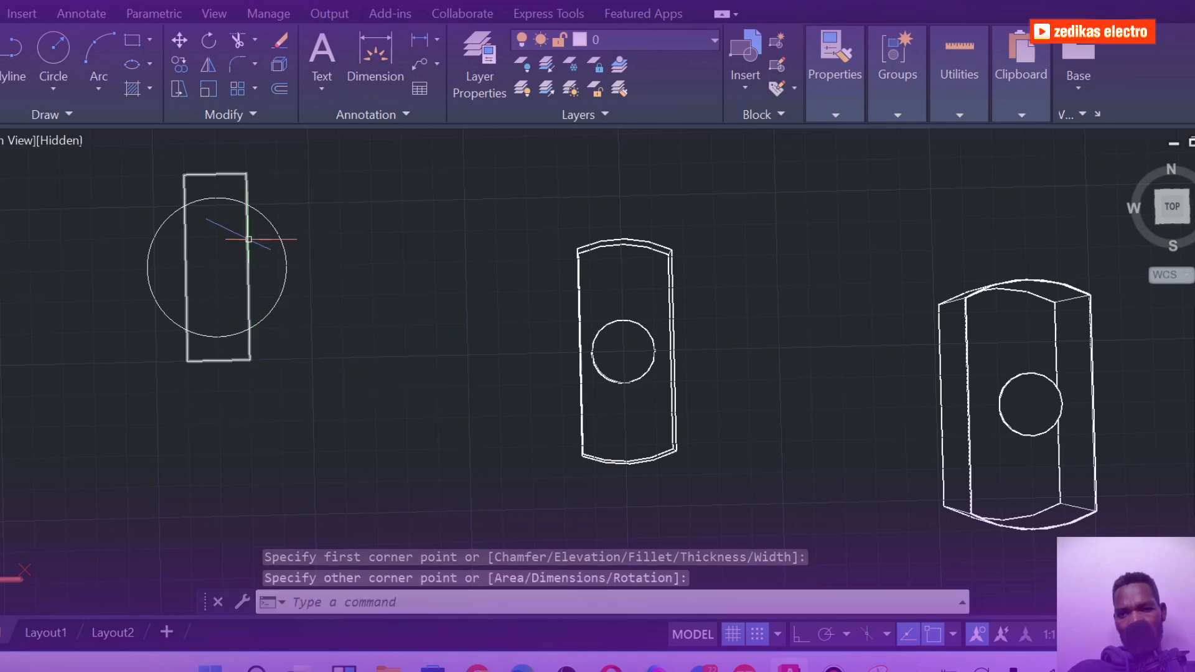
scroll(229, 201, "up", 1)
scroll(164, 223, "down", 1)
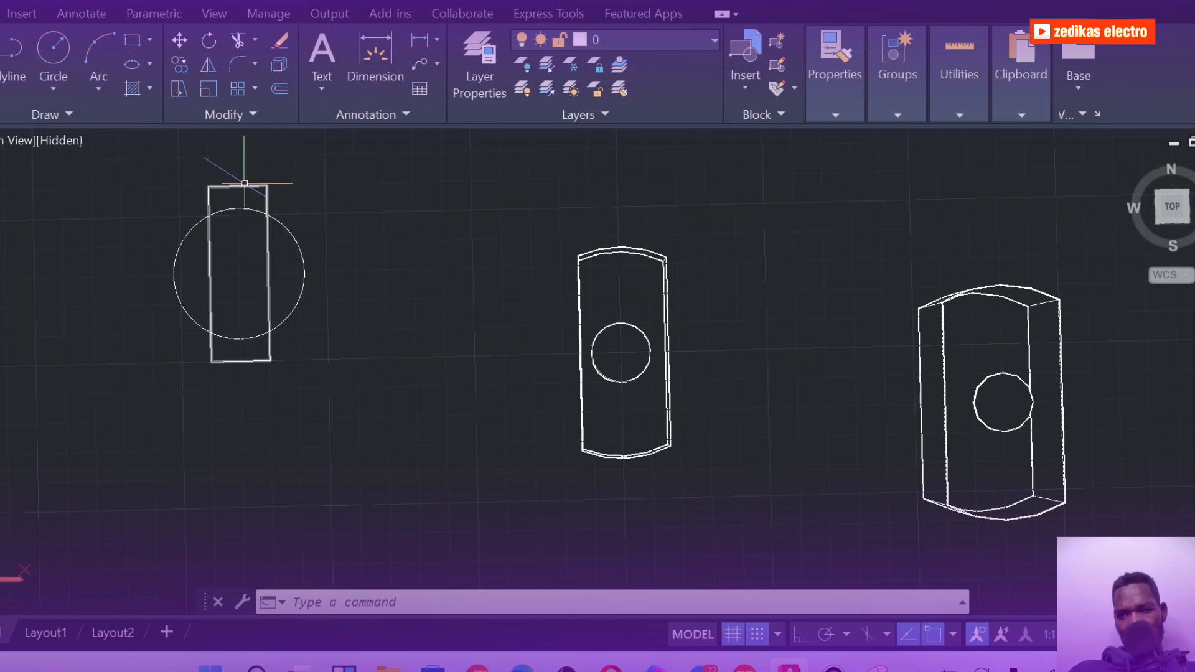
Trim off the parts of the rectangle that extend beyond the circle at both ends.
left_click(237, 45)
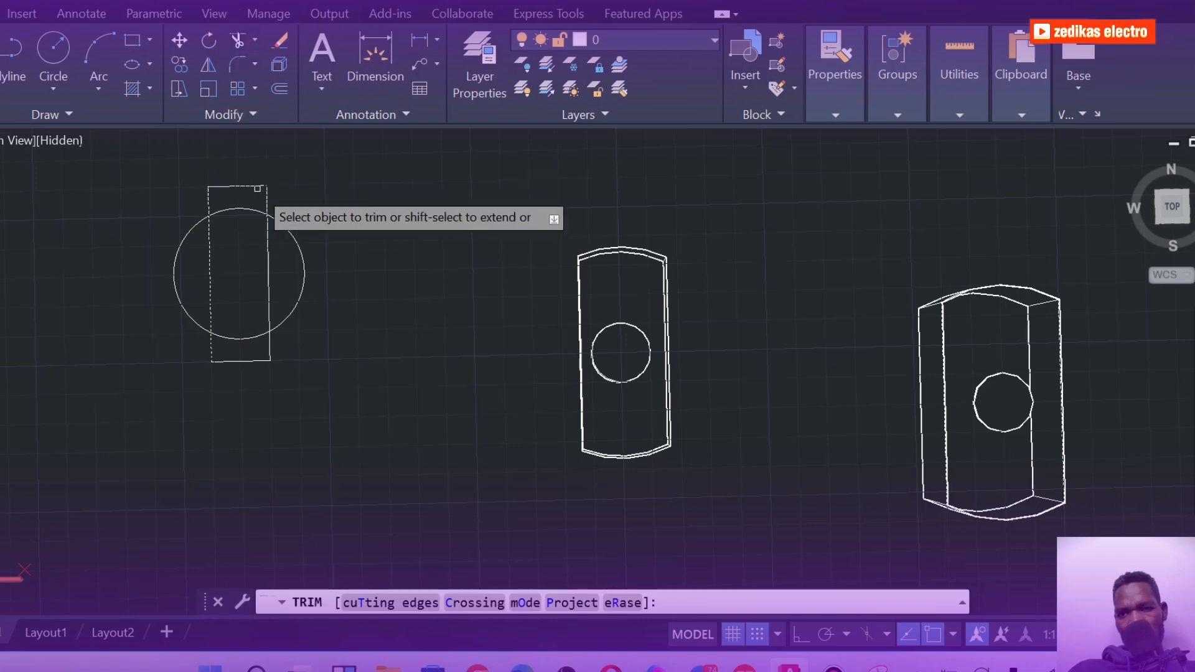
left_click(253, 185)
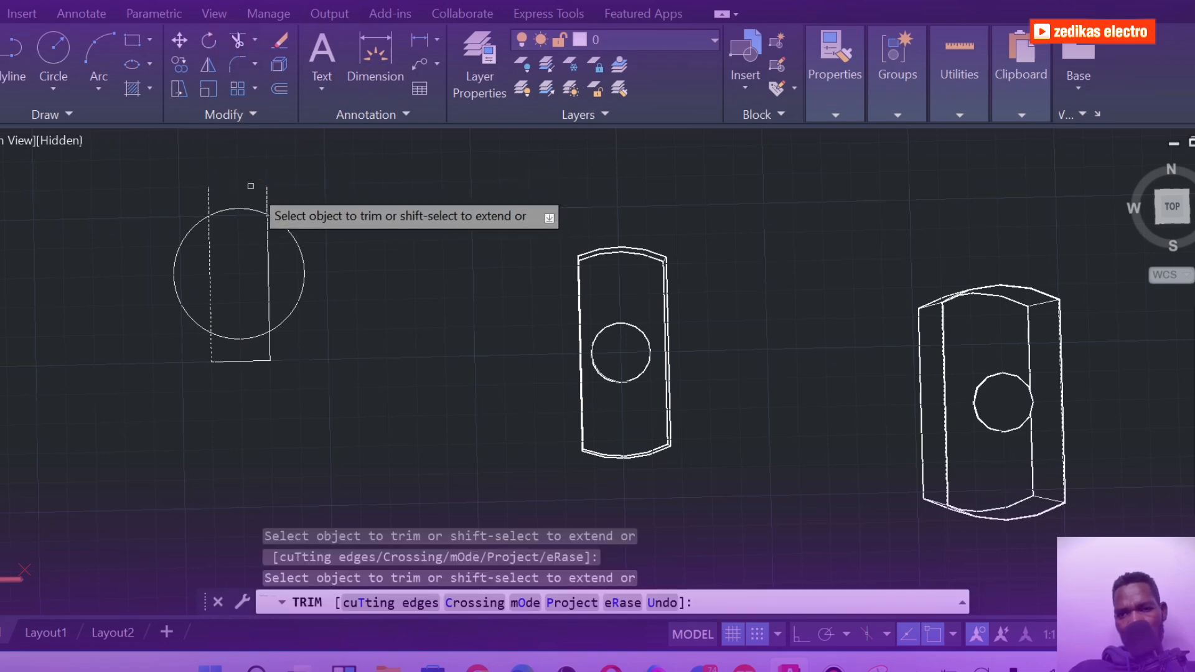
left_click(254, 360)
left_click(269, 353)
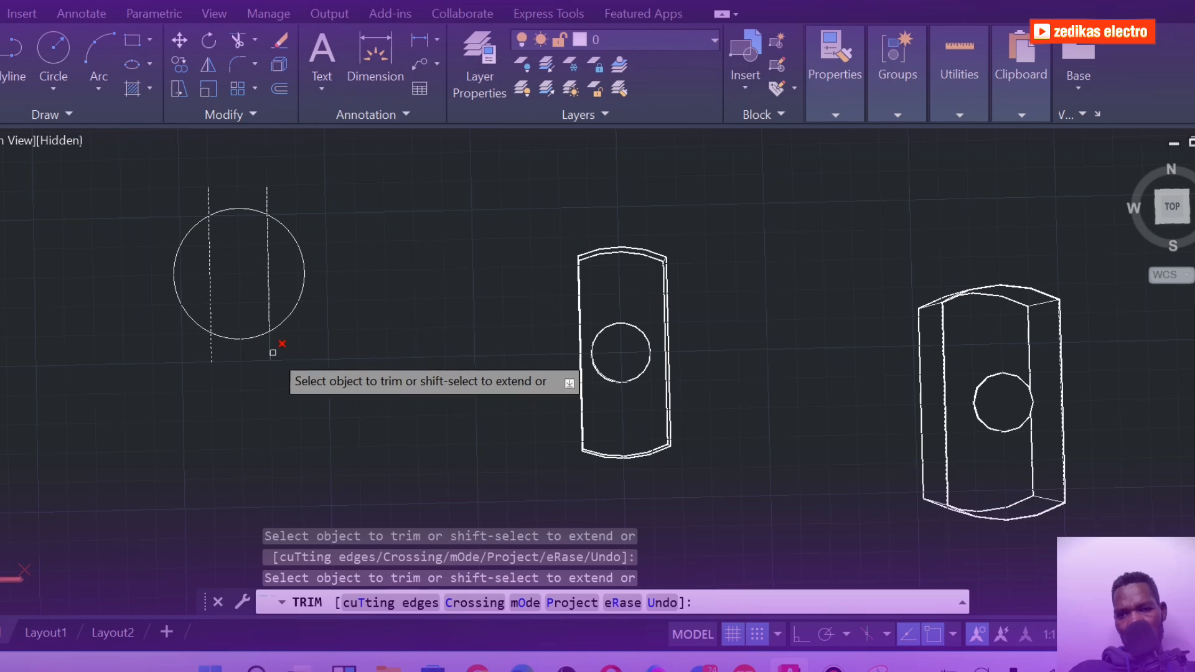
left_click(207, 350)
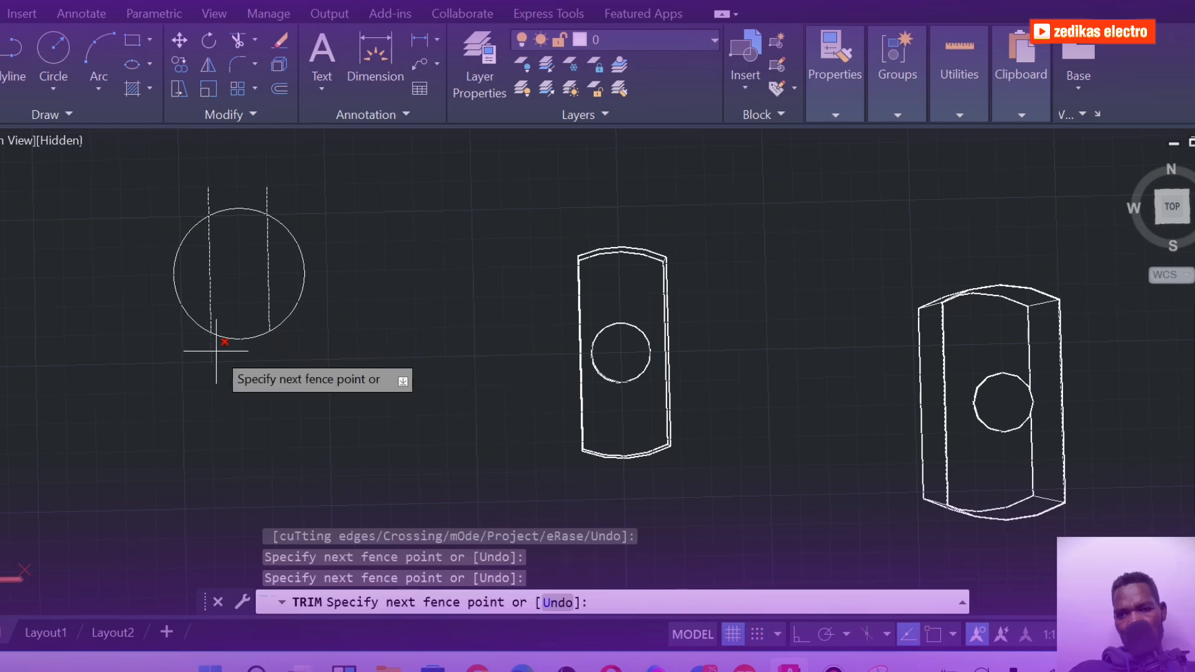
left_click(215, 350)
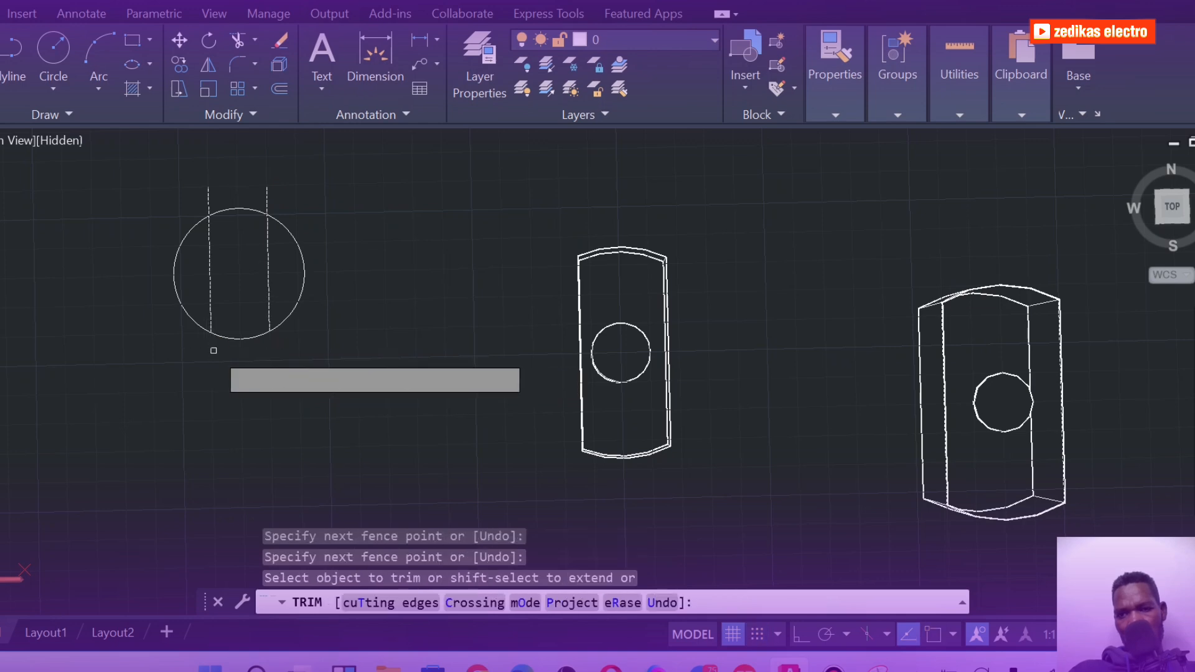
Trim off the circle's arcs outside the two straight edges to leave a closed outline with curved ends.
left_click(298, 254)
left_click(268, 200)
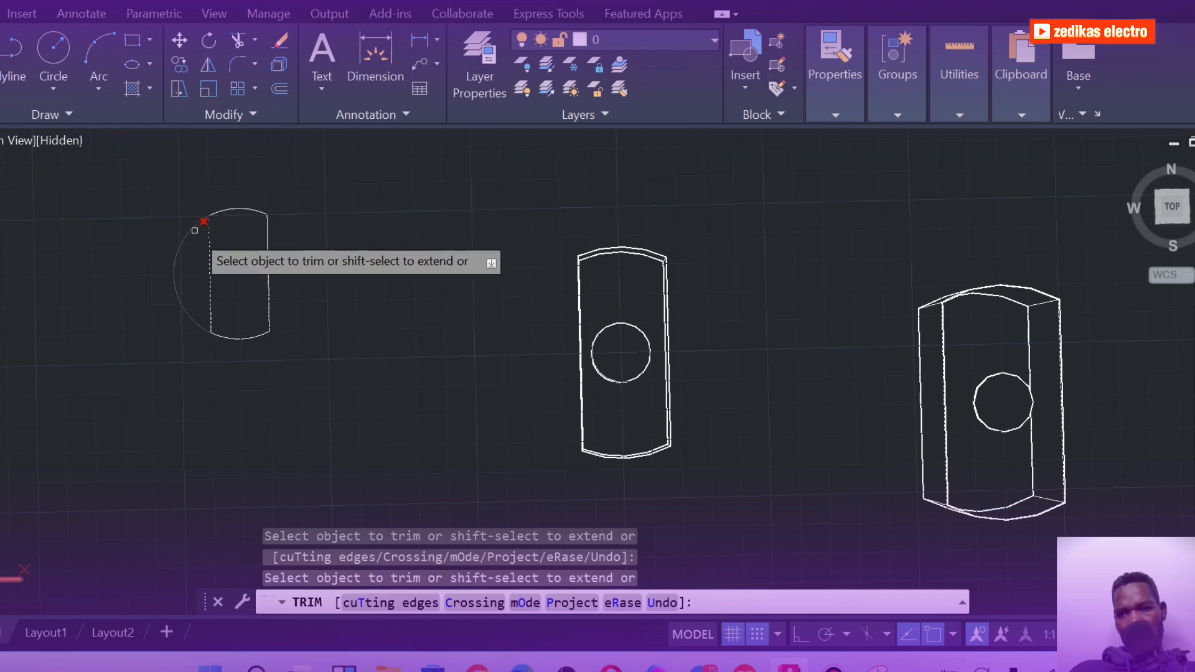
scroll(216, 233, "up", 3)
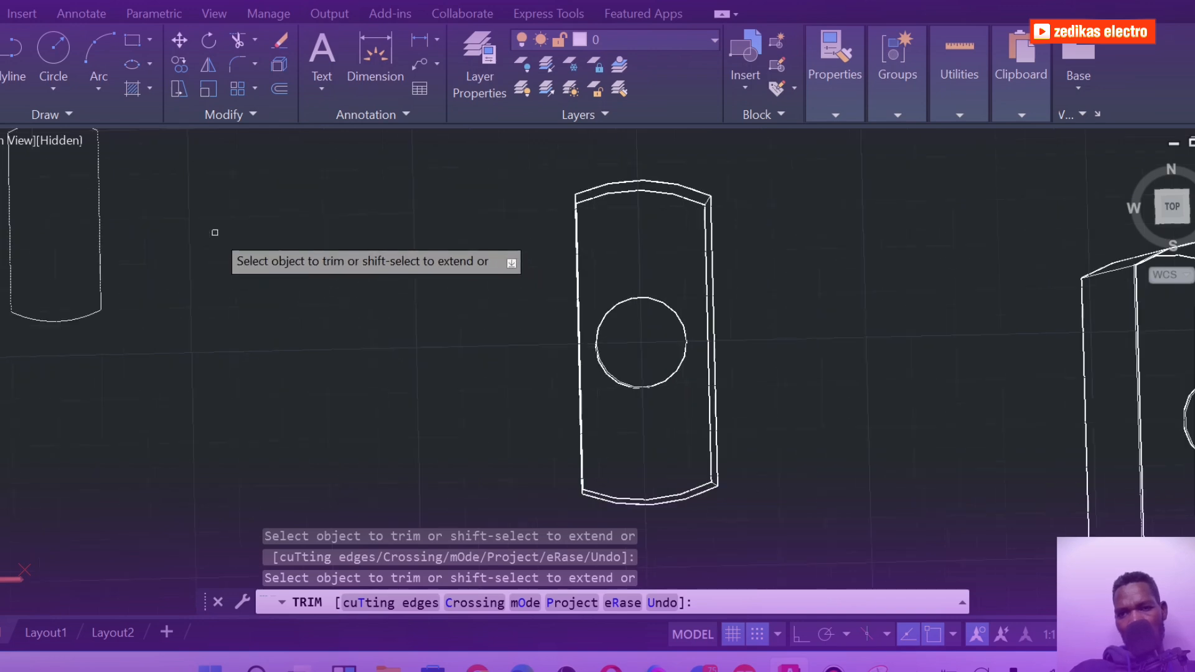
scroll(144, 216, "down", 2)
scroll(147, 202, "up", 2)
scroll(160, 198, "down", 3)
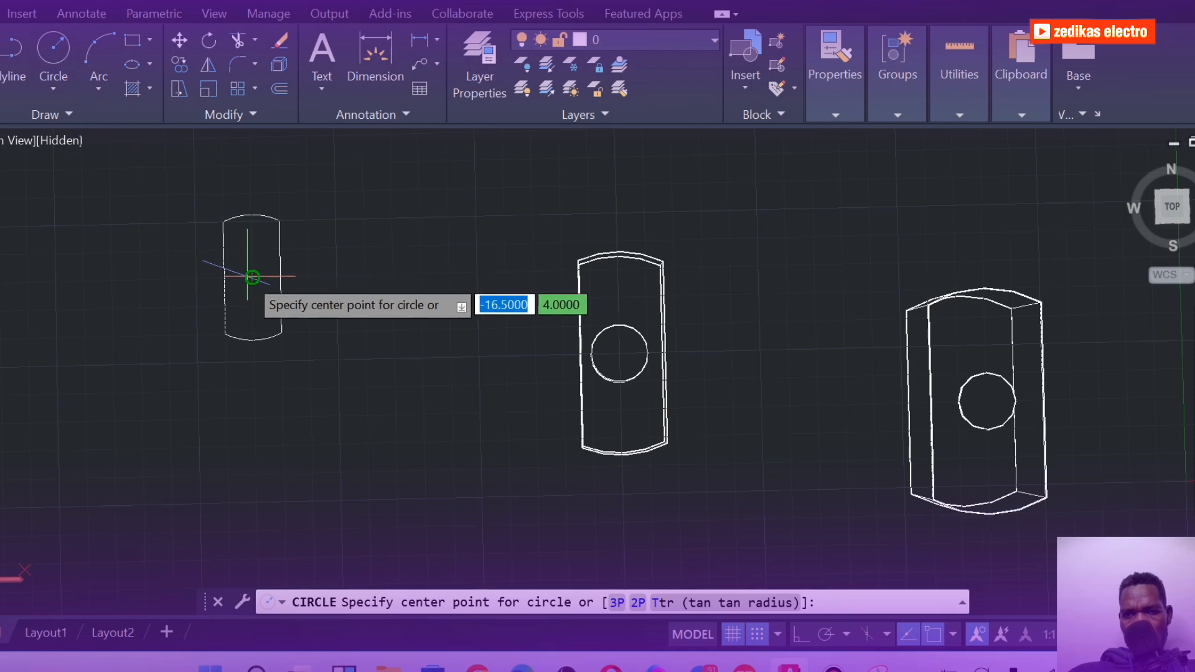
Draw a circle of radius 0.4 at the centre of the trimmed outline.
left_click(252, 278)
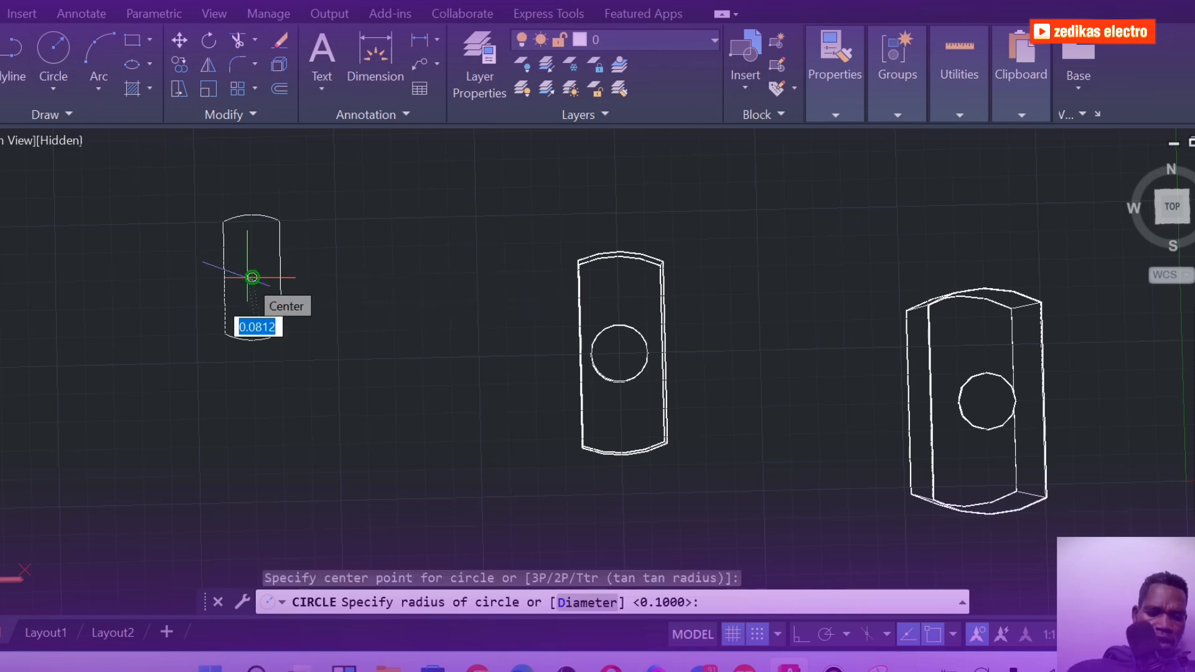
type("0.4")
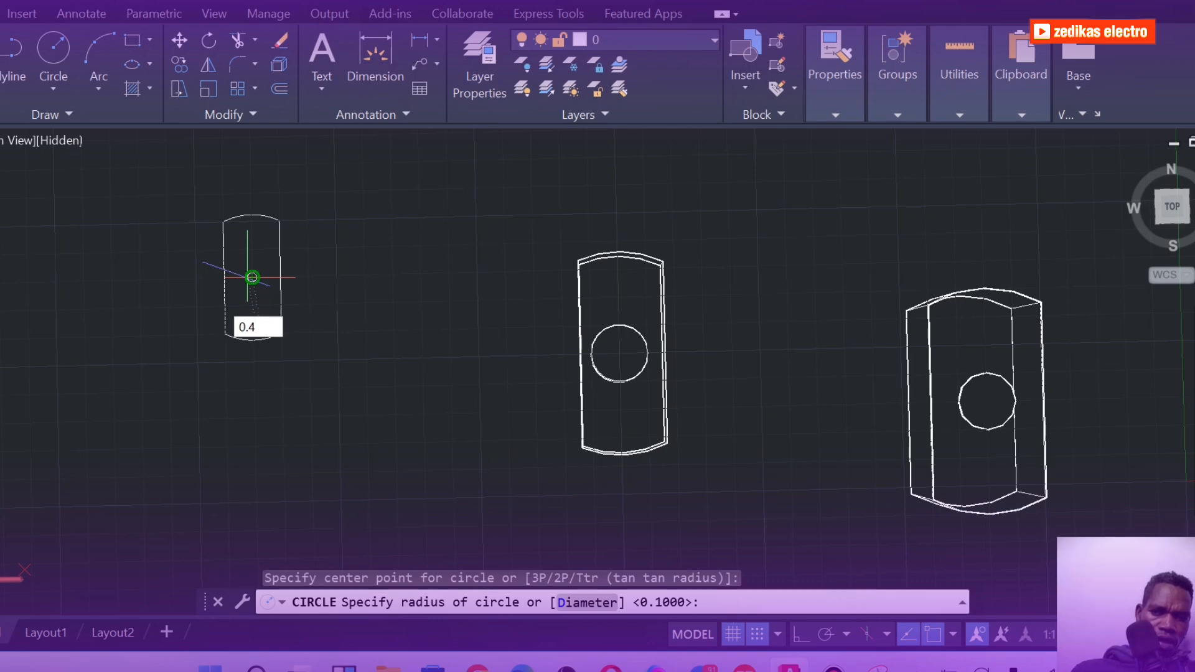
key("Return")
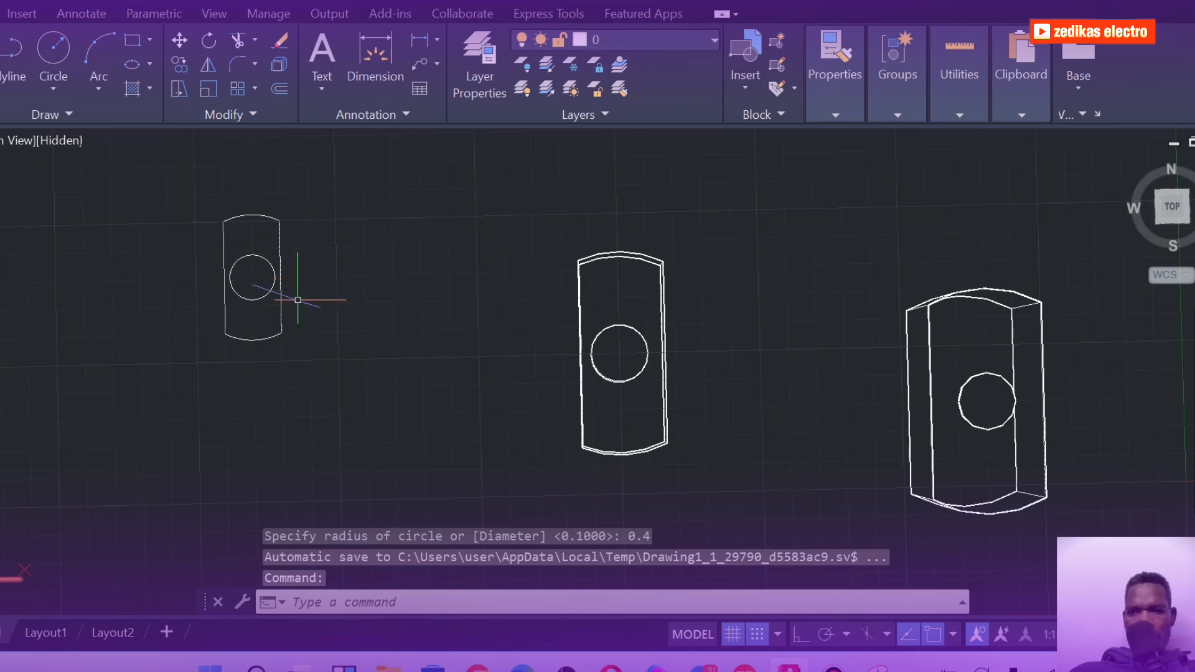
Extrude the trimmed outline and its inner circle together to a height of 0.5.
scroll(297, 300, "up", 2)
scroll(176, 195, "up", 2)
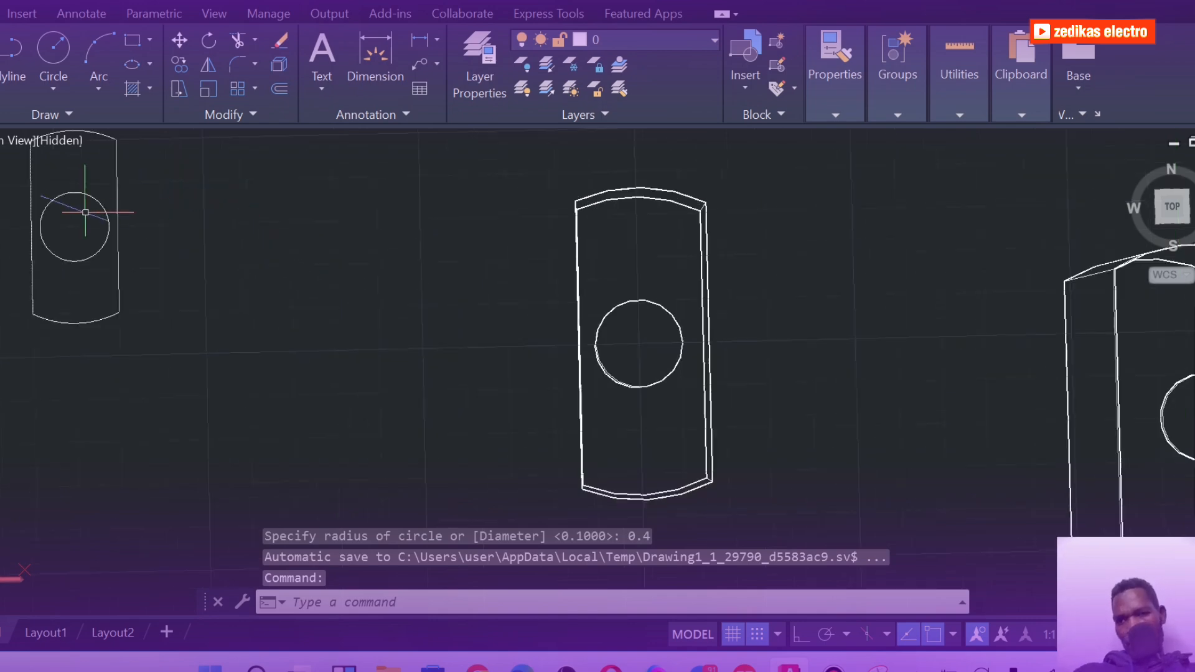
scroll(138, 186, "down", 3)
scroll(171, 196, "up", 2)
right_click(276, 248)
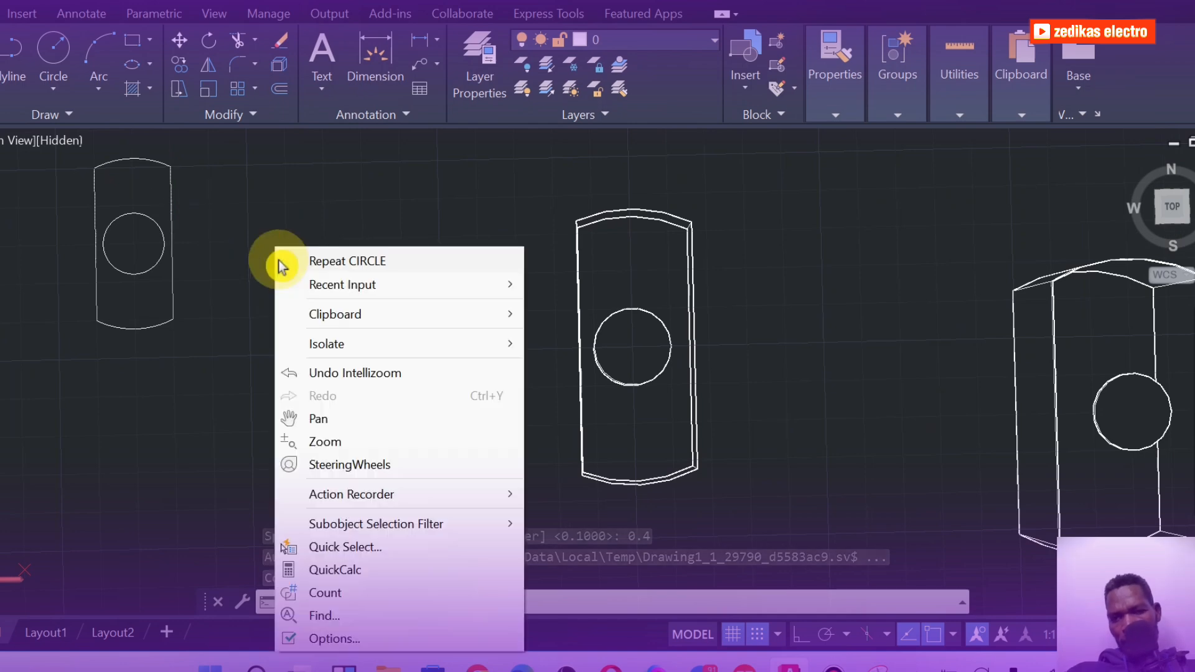
left_click(346, 419)
mouse_move(278, 363)
left_mouse_down()
mouse_move(528, 461)
mouse_move(507, 394)
mouse_move(502, 408)
mouse_move(491, 392)
mouse_move(494, 309)
mouse_move(475, 305)
left_mouse_up()
scroll(475, 305, "up", 1)
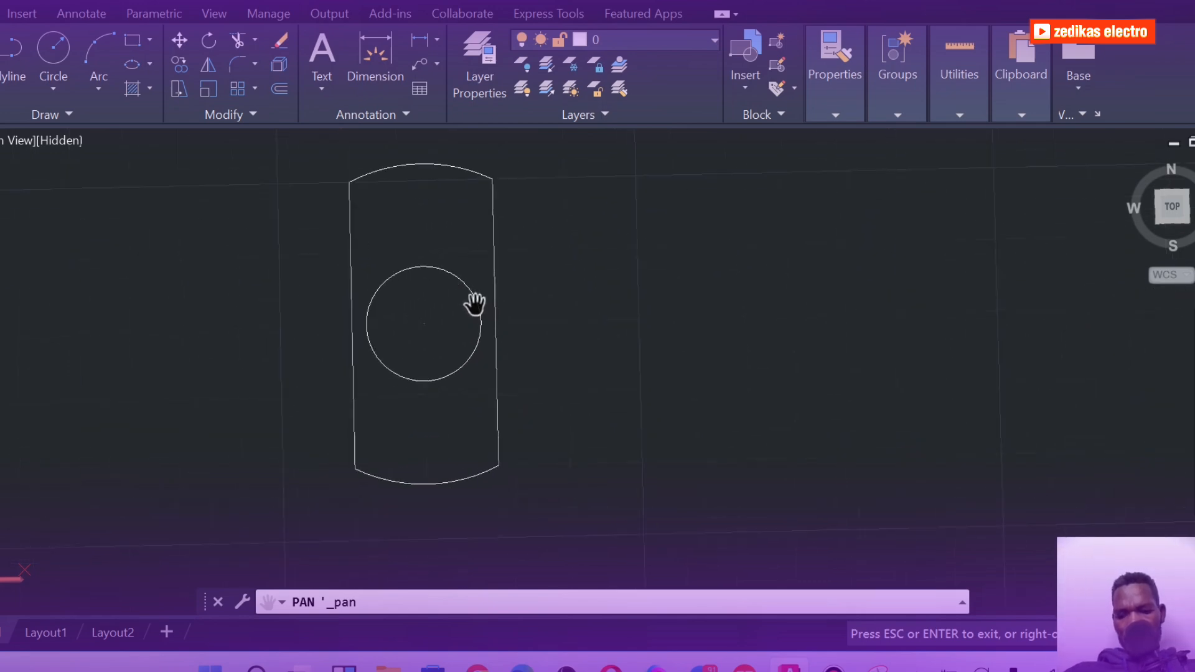
key("Escape")
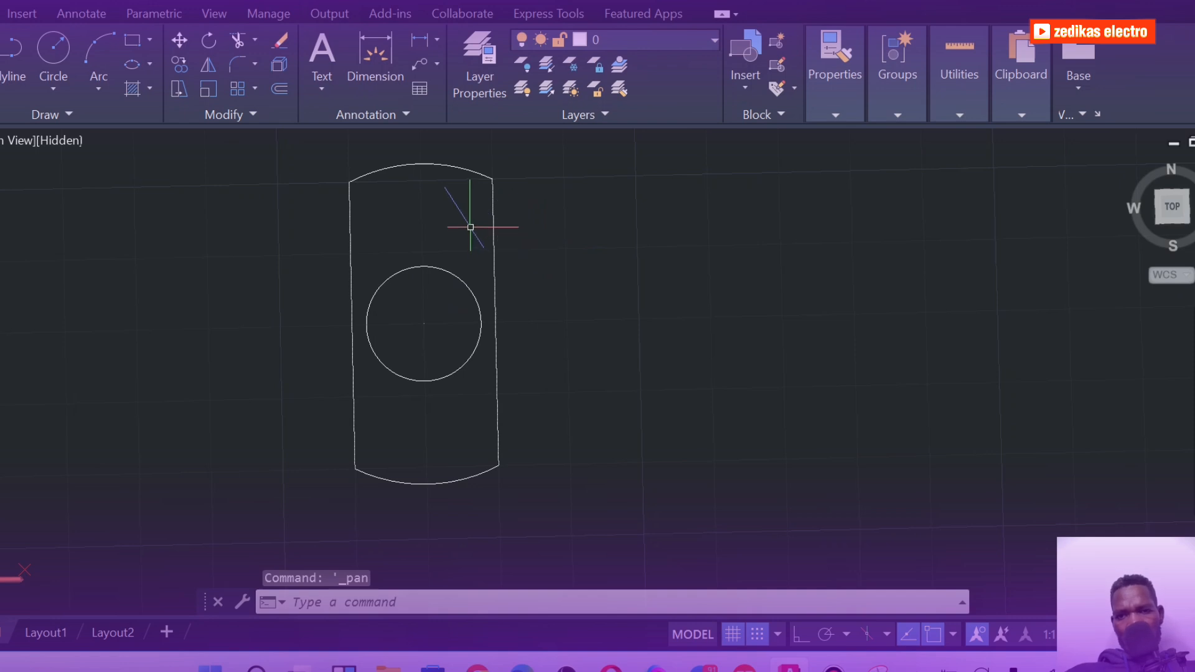
mouse_move(302, 168)
left_mouse_down()
mouse_move(335, 453)
mouse_move(535, 460)
mouse_move(586, 146)
left_mouse_up()
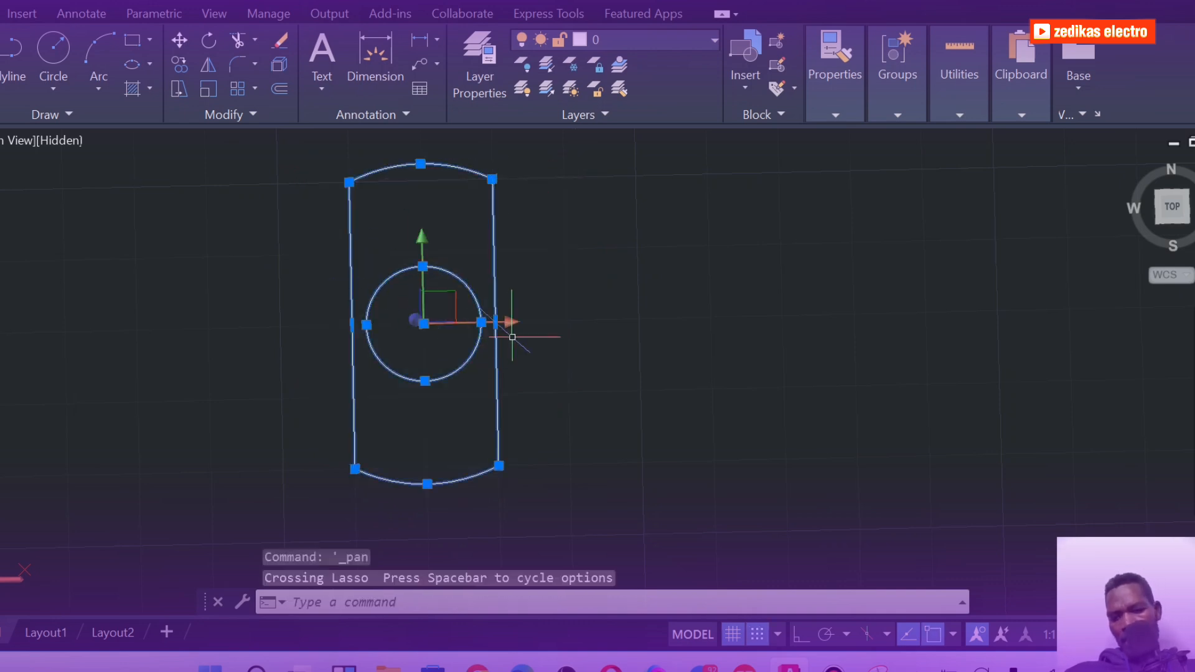
type("EXT")
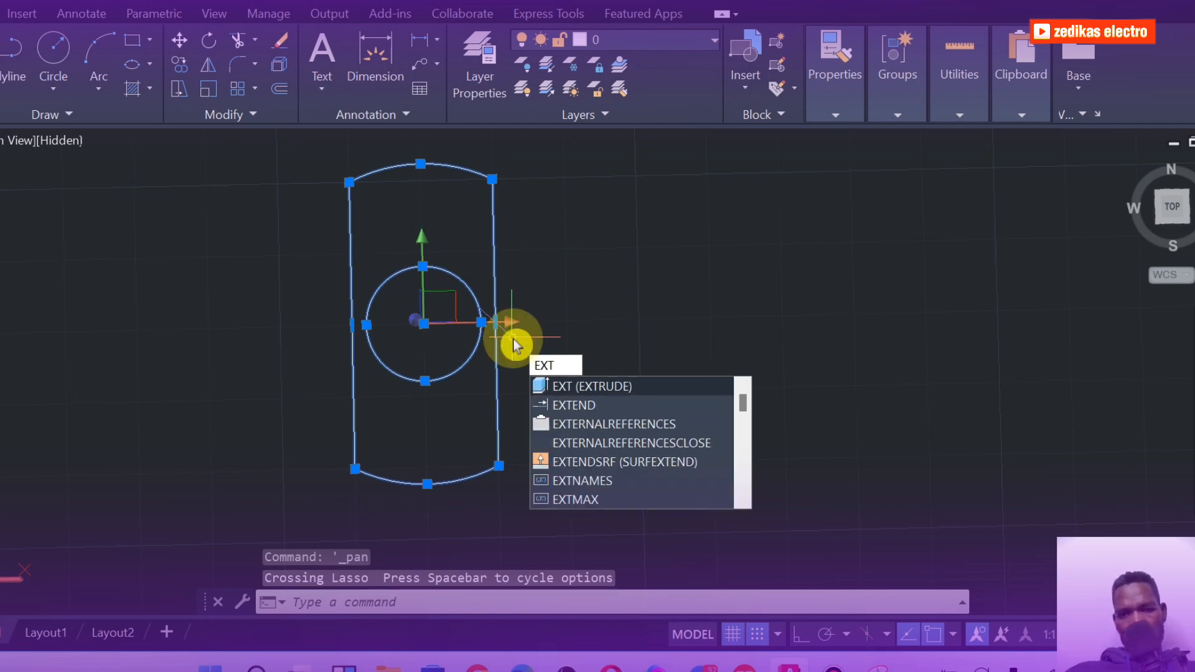
left_click(607, 384)
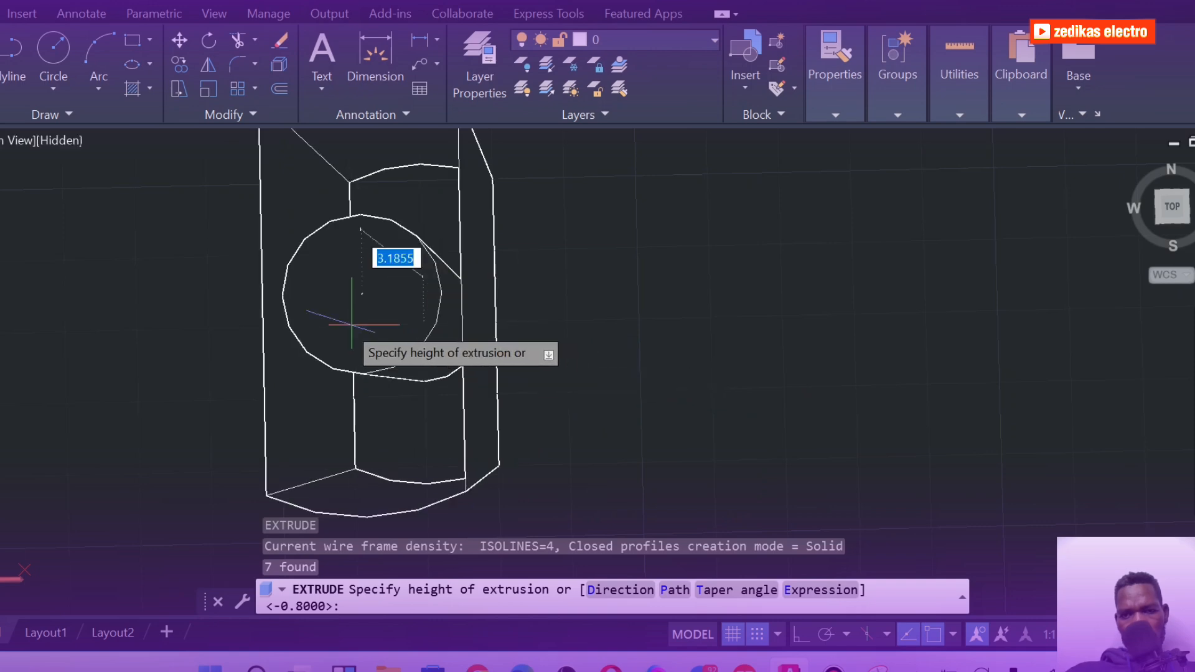
type("1")
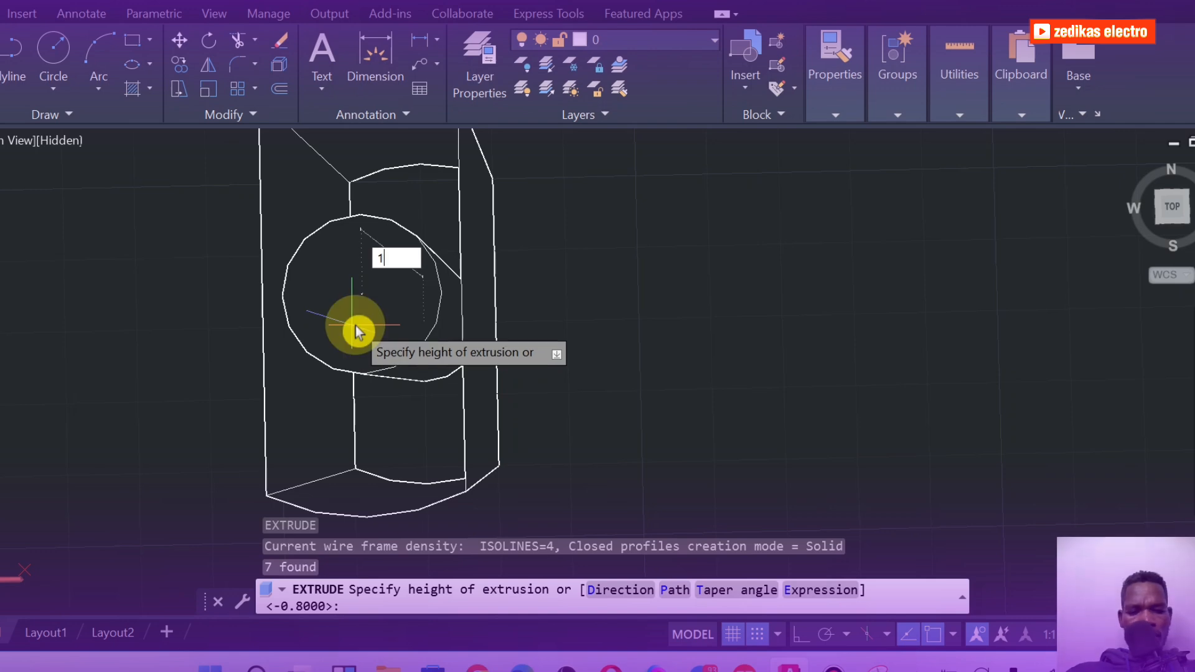
type("0.5")
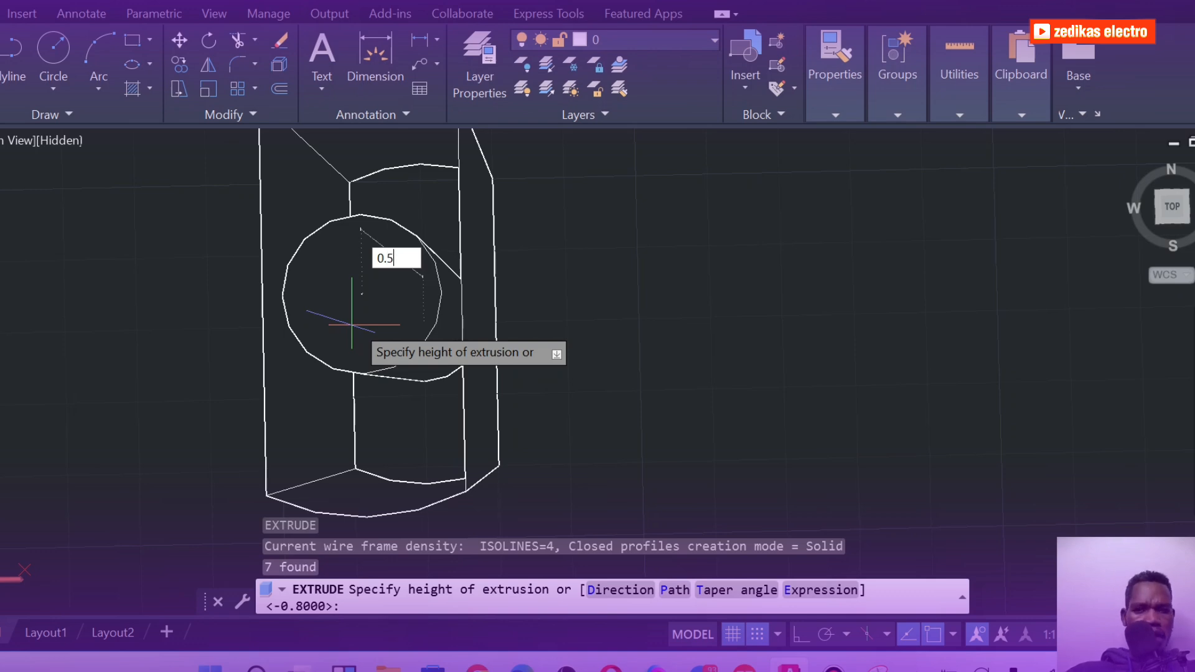
key("Return")
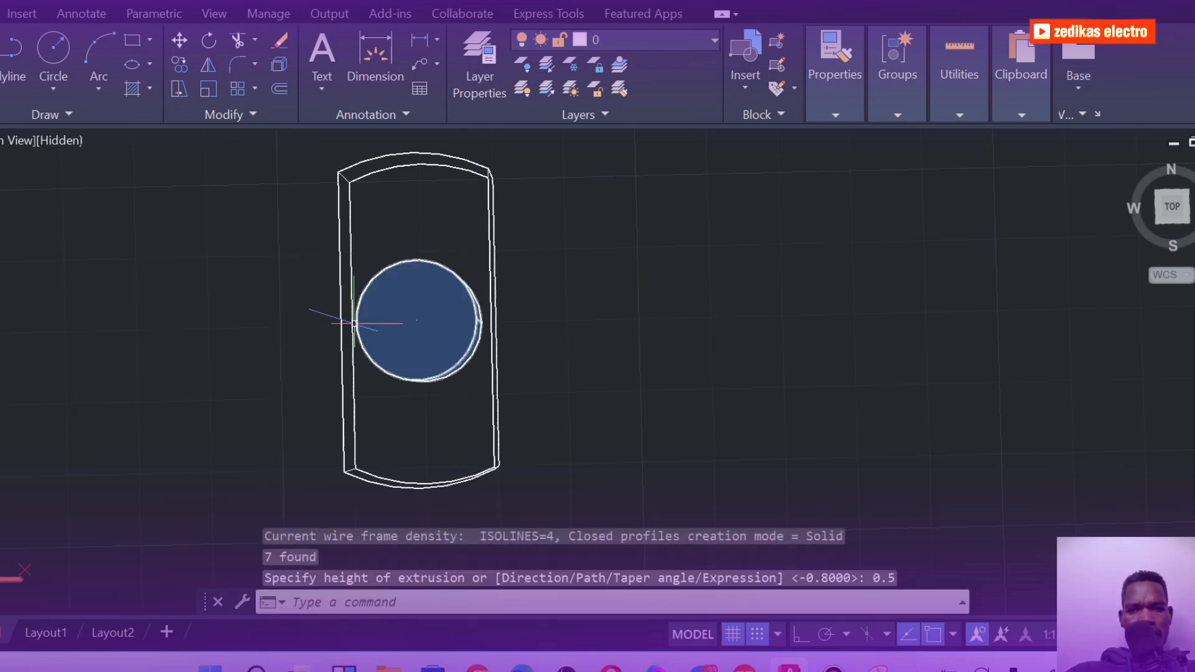
Orbit around the extruded outline and central cylinder to examine their shape from several angles.
scroll(469, 326, "up", 2)
scroll(467, 324, "down", 2)
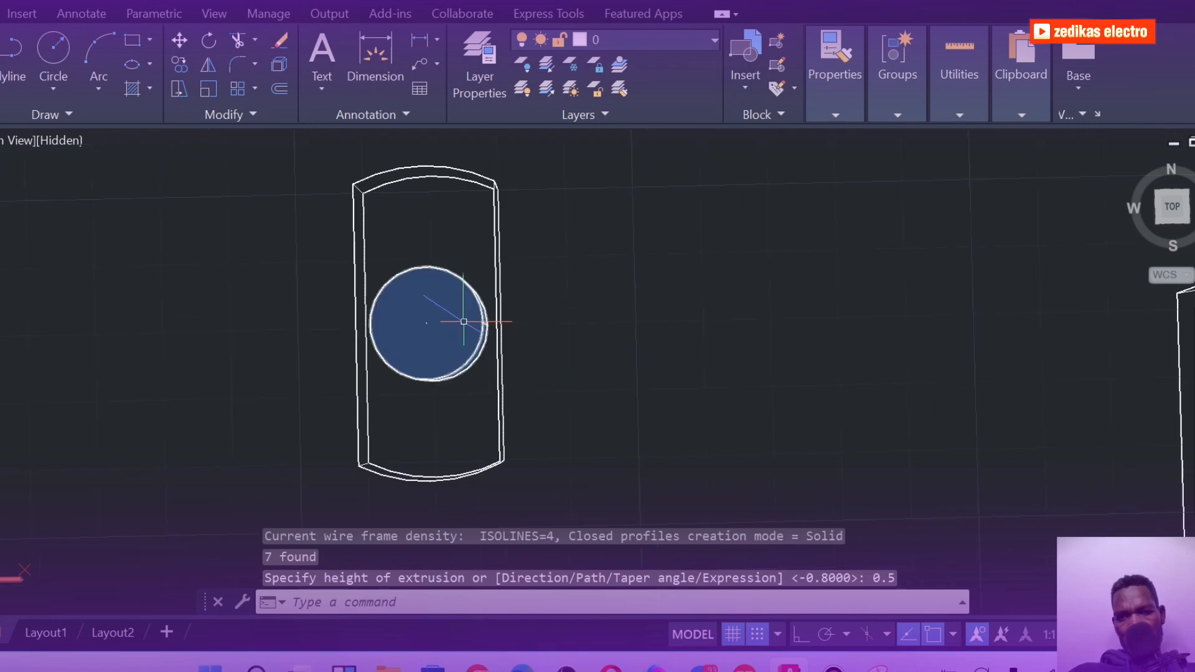
scroll(462, 321, "up", 2)
scroll(401, 280, "up", 2)
scroll(374, 268, "down", 2)
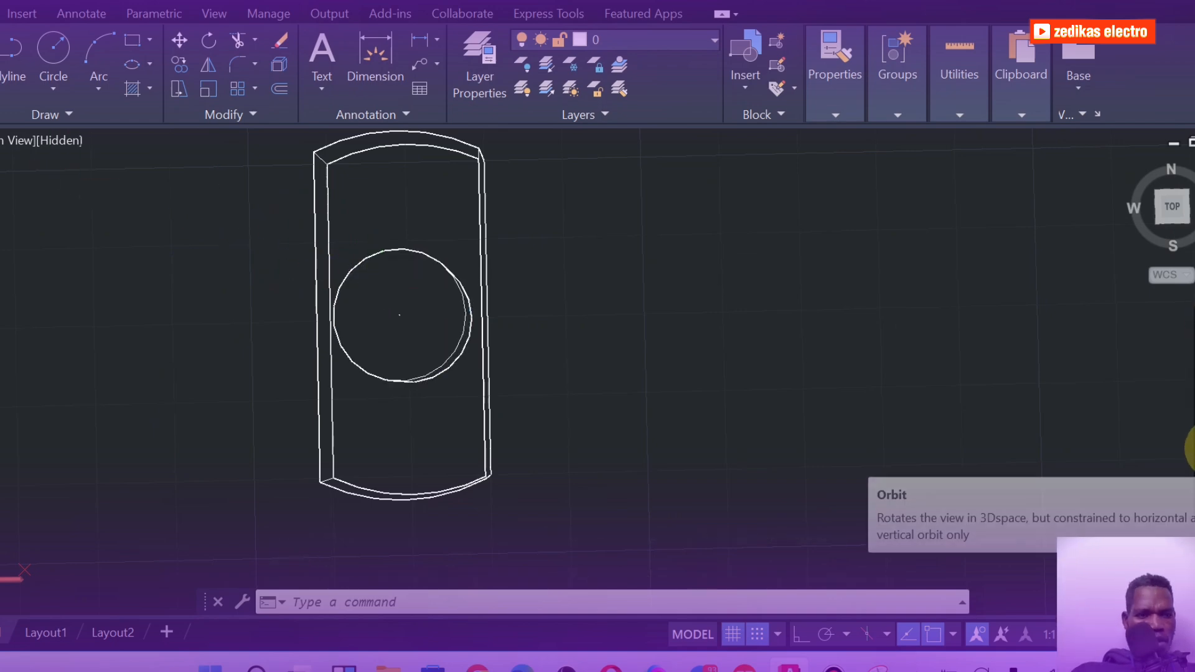
left_click(1191, 439)
left_click_drag(693, 320, 506, 240)
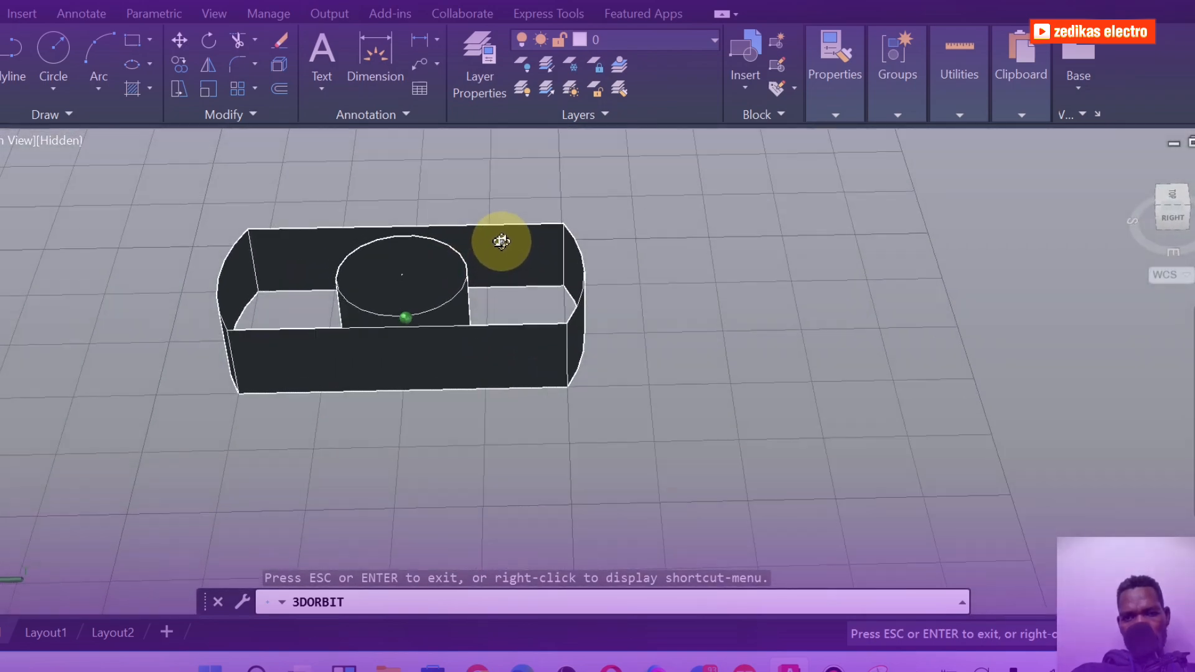
left_click_drag(398, 250, 436, 274)
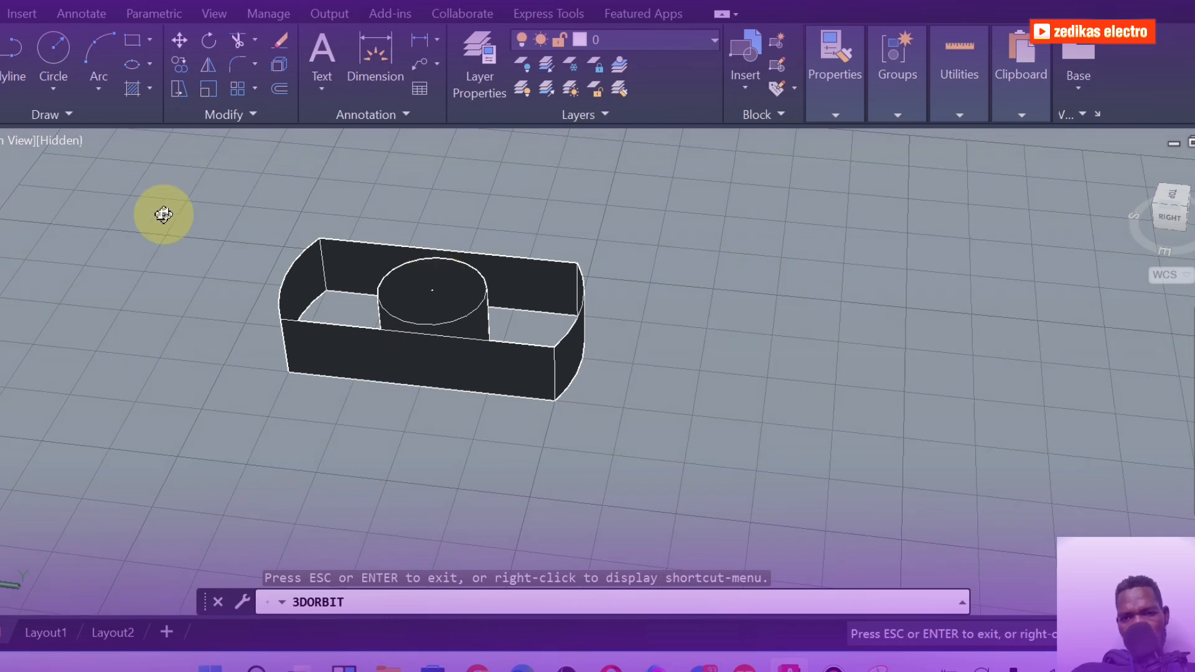
left_click(56, 143)
mouse_move(539, 315)
left_mouse_down()
mouse_move(517, 361)
mouse_move(420, 354)
mouse_move(368, 388)
mouse_move(199, 357)
left_mouse_up()
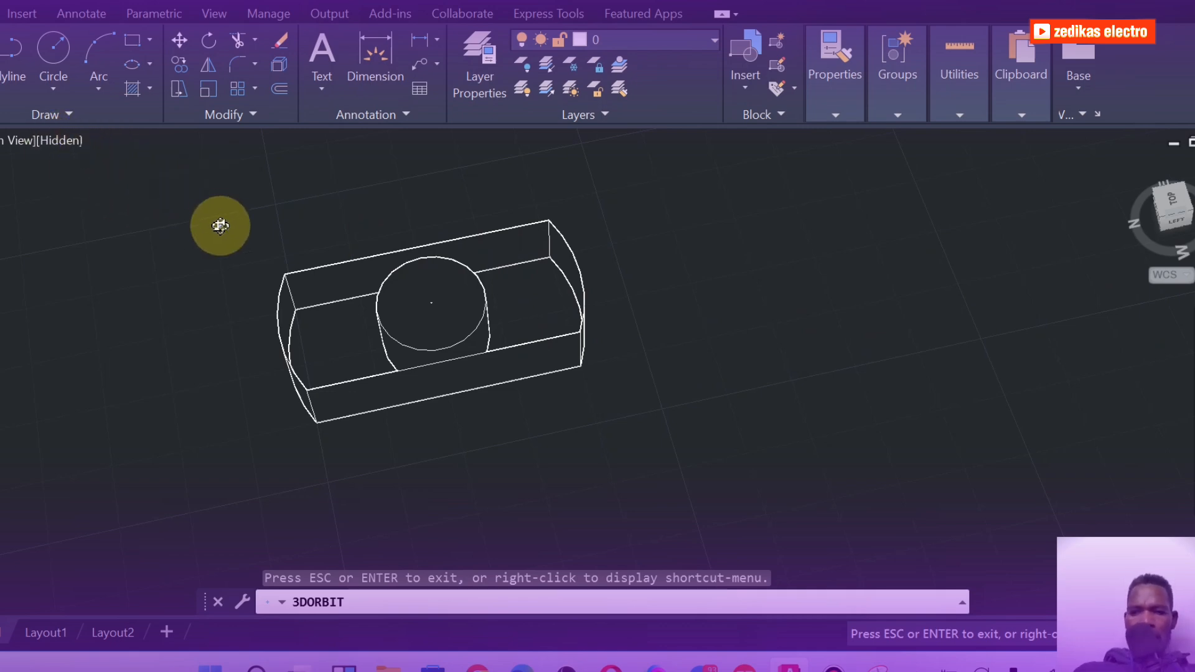
key("Escape")
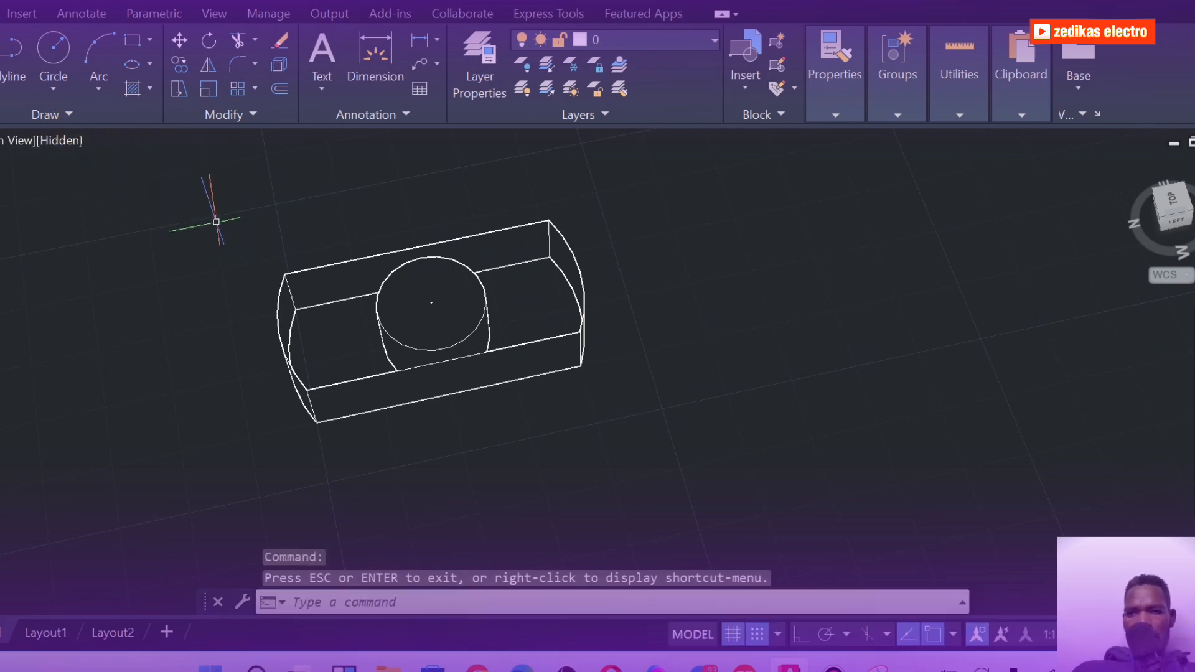
Switch the viewport's visual style to Realistic.
left_click(55, 141)
left_click(100, 262)
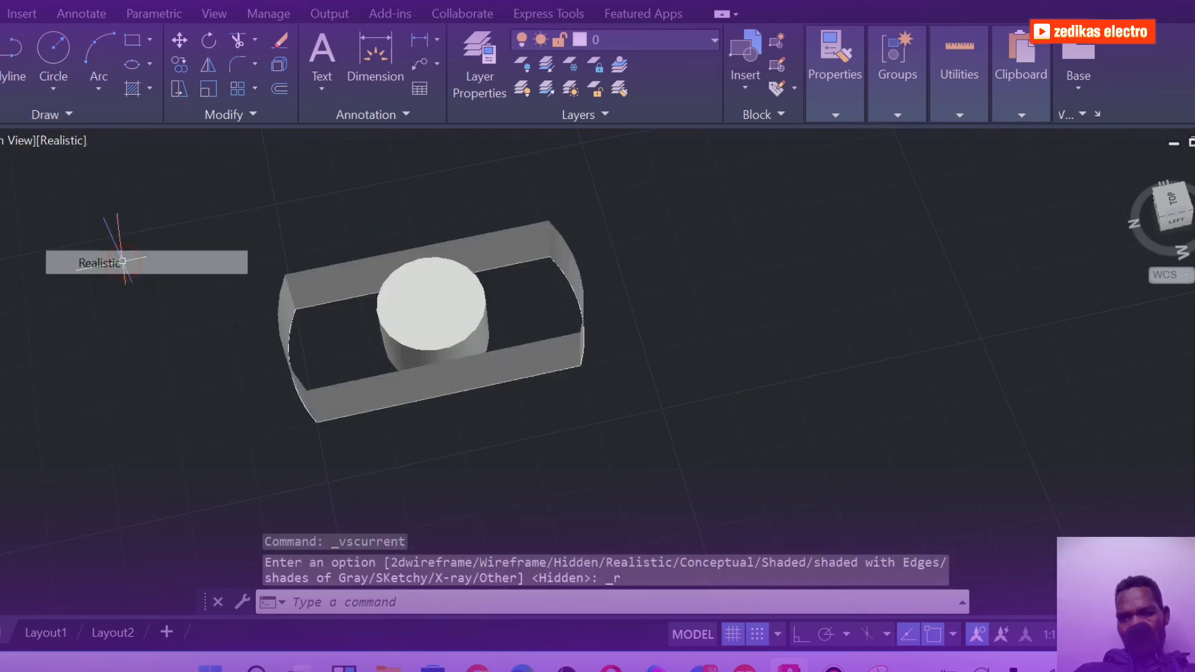
Orbit around the Realistic-shaded model to examine its outer walls and central cylinder from another side.
scroll(459, 318, "up", 5)
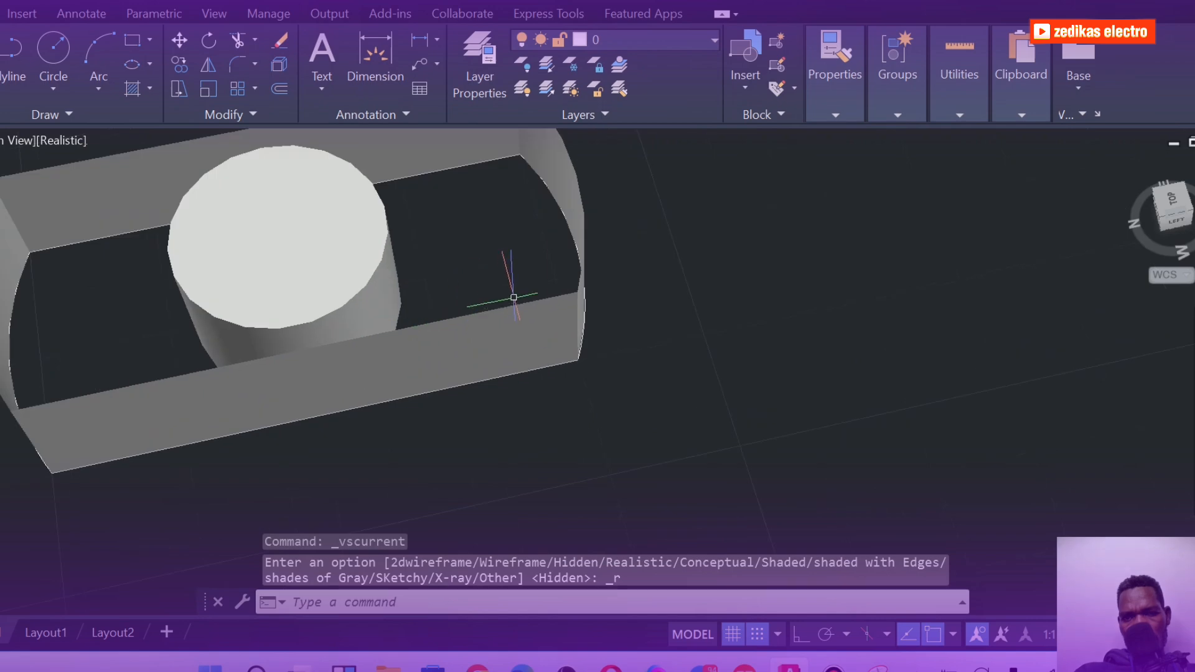
scroll(333, 241, "down", 5)
scroll(254, 311, "up", 1)
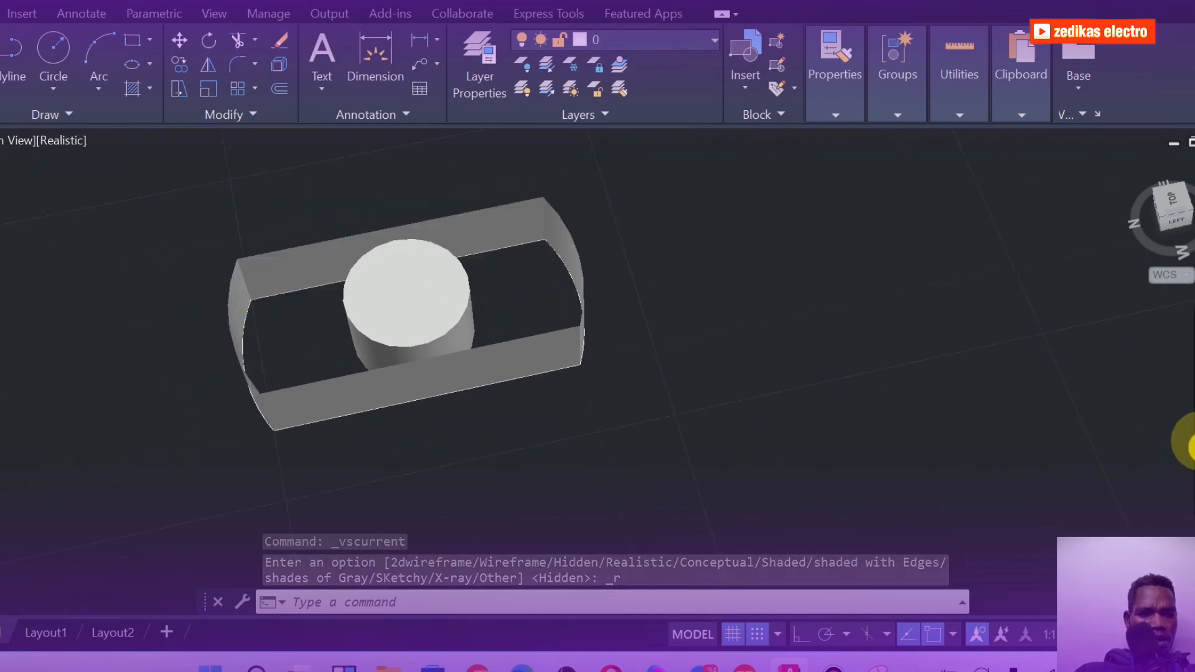
left_click(1189, 448)
left_click_drag(267, 342, 372, 381)
left_click_drag(625, 384, 483, 329)
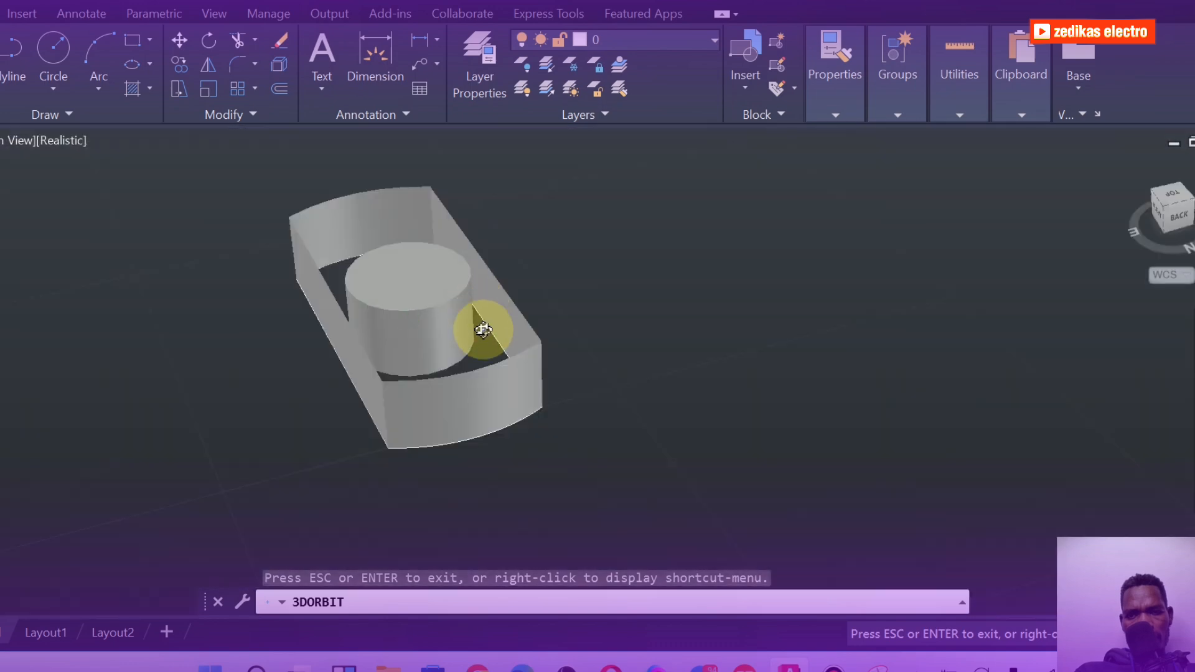
key("Escape")
Select the four extruded outer wall surfaces together with the central cylinder.
left_click(478, 396)
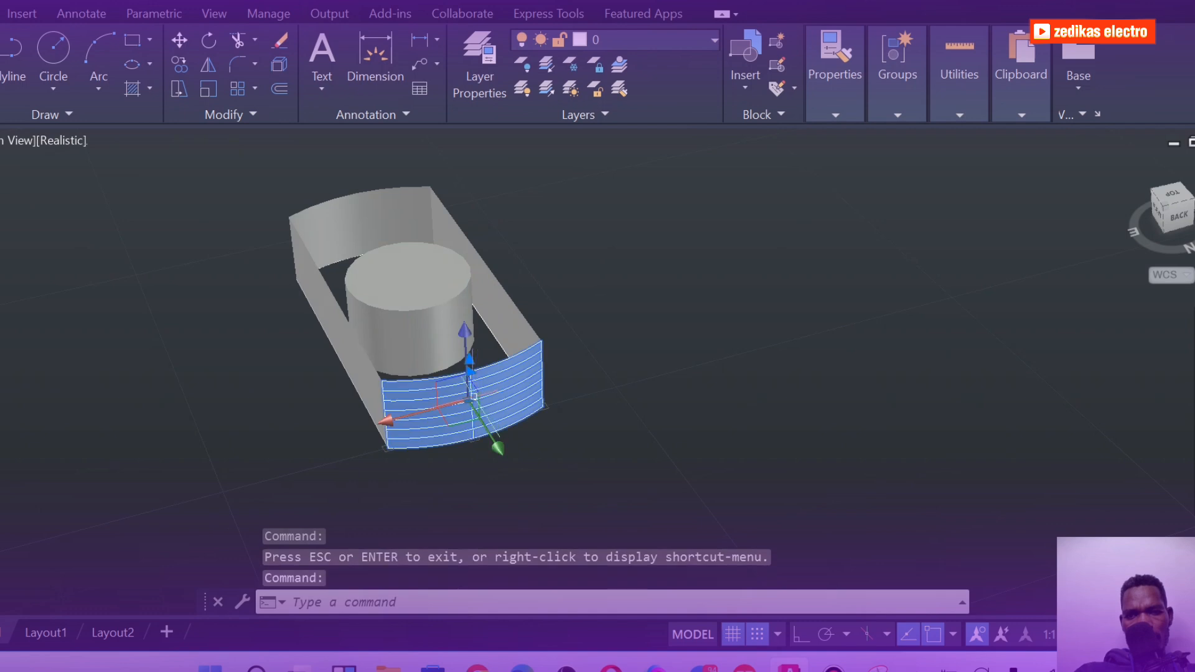
left_click(343, 375)
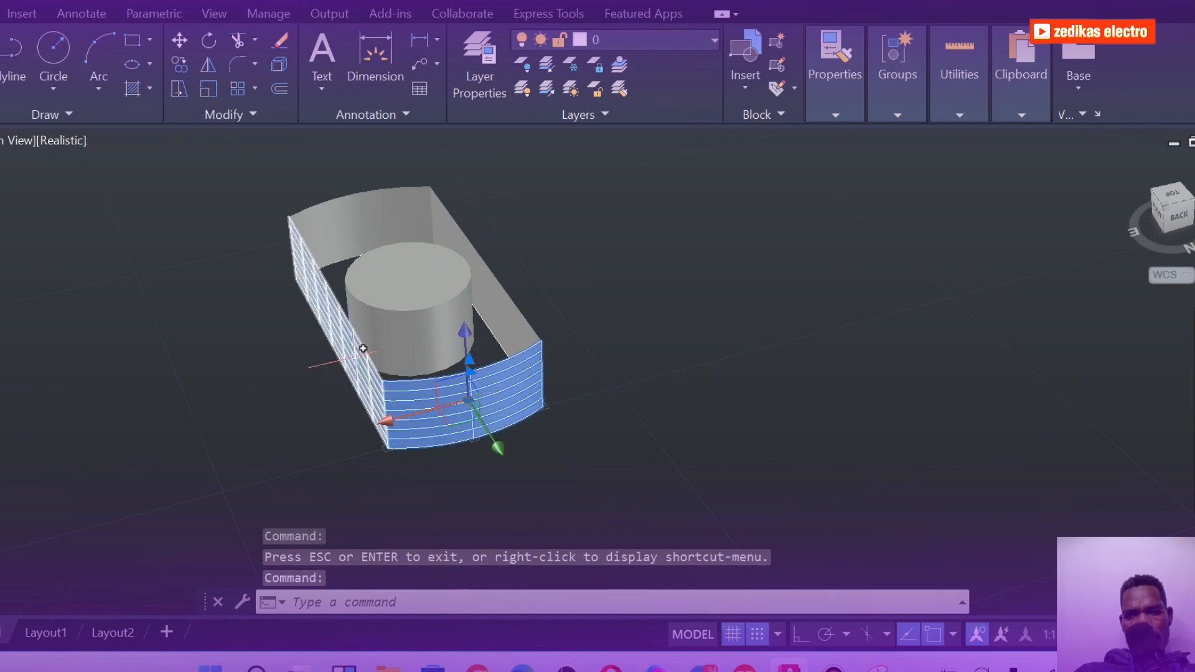
left_click(366, 225)
left_click(495, 277)
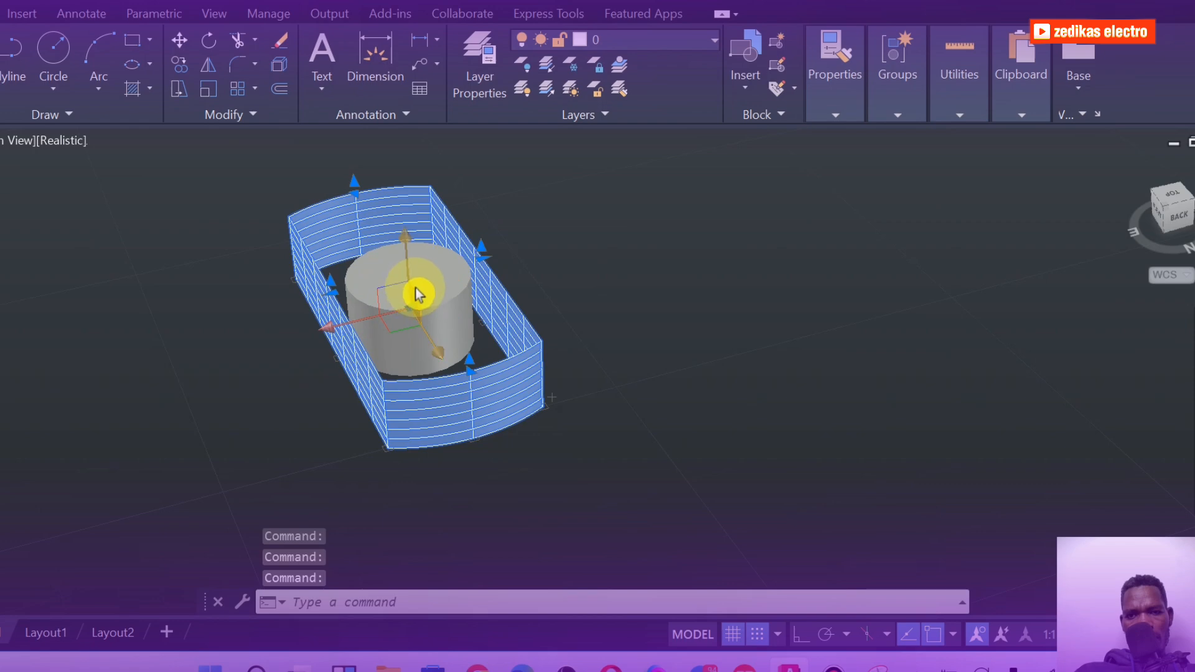
left_click(438, 275)
left_click(434, 281)
scroll(451, 350, "down", 4)
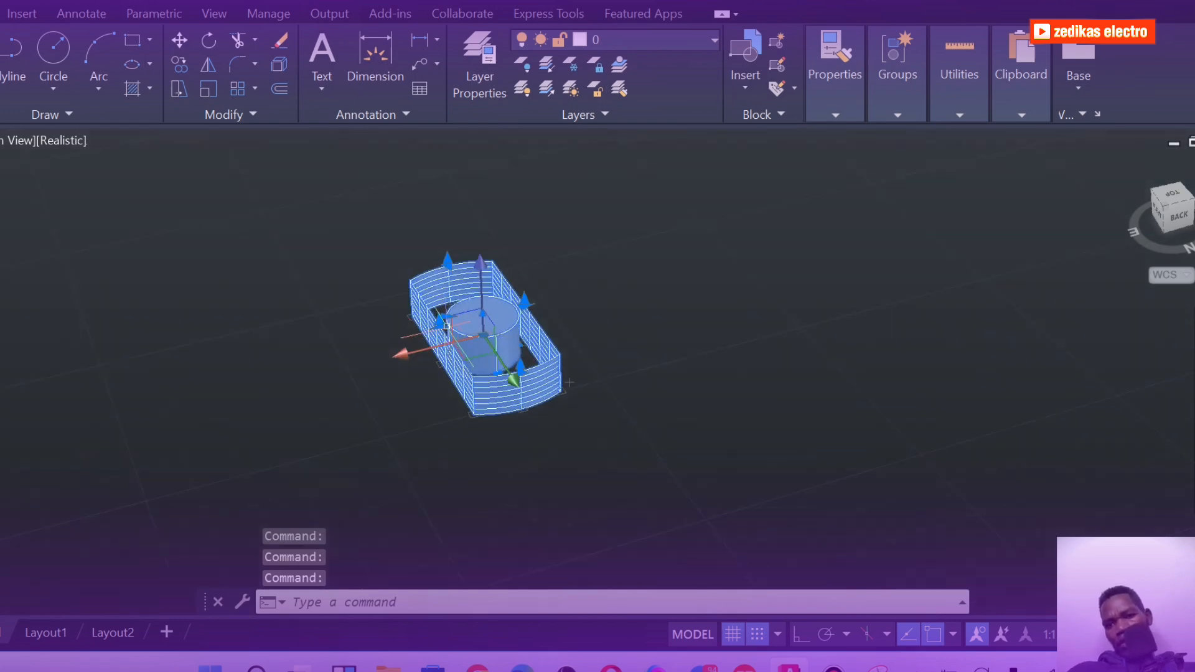
scroll(444, 298, "up", 4)
scroll(548, 400, "up", 3)
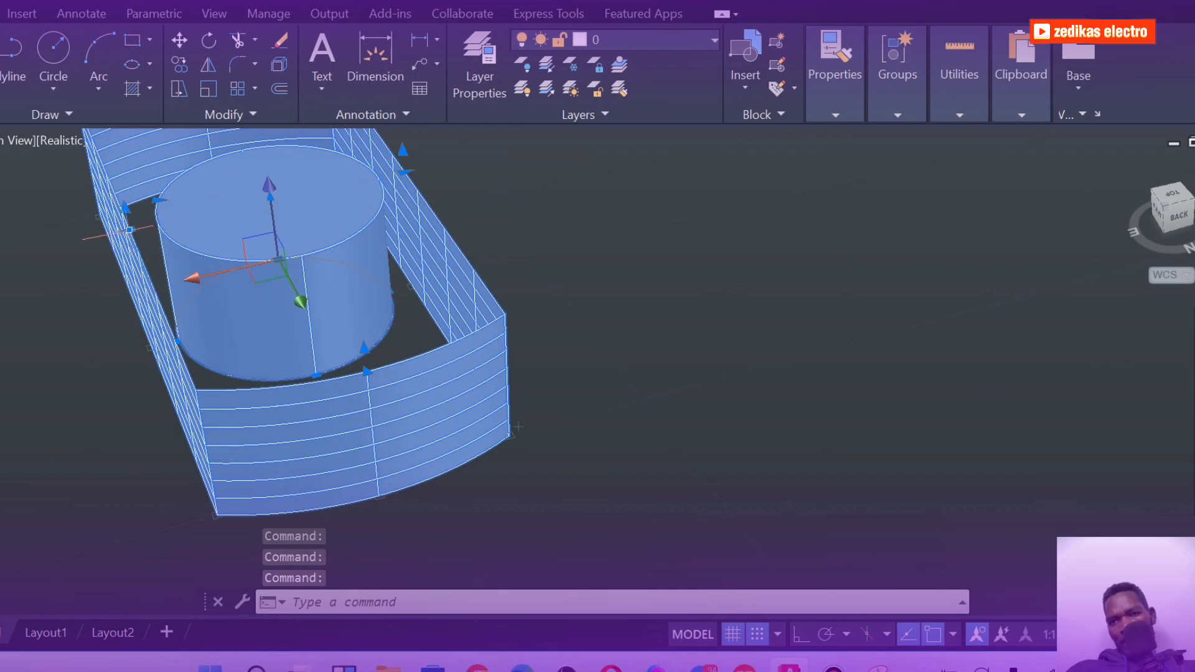
scroll(518, 428, "down", 4)
scroll(527, 420, "up", 4)
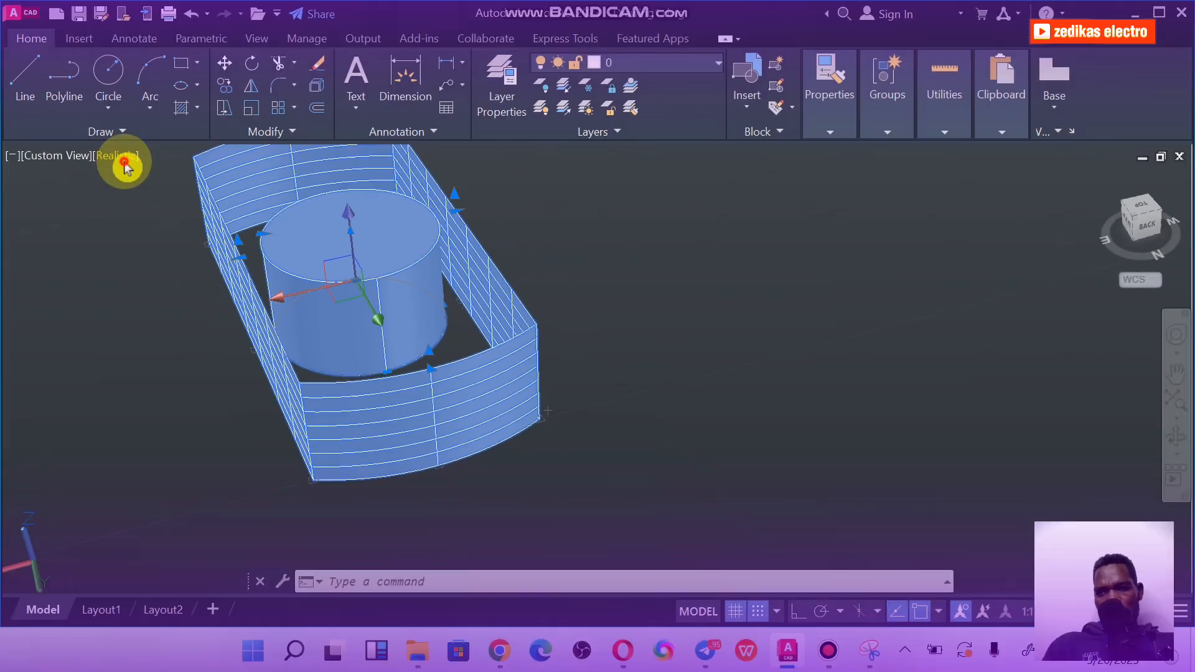
Clear the selection and switch the viewport's visual style to 2D Wireframe.
left_click(67, 142)
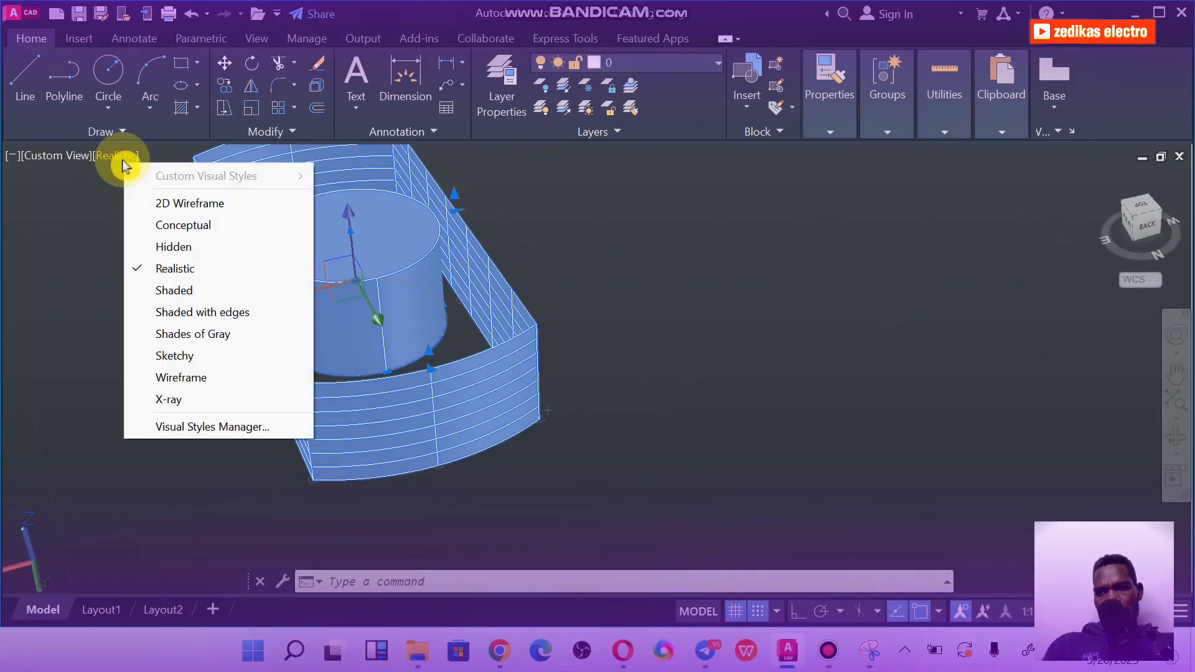
left_click(194, 206)
scroll(302, 260, "down", 5)
scroll(301, 260, "up", 2)
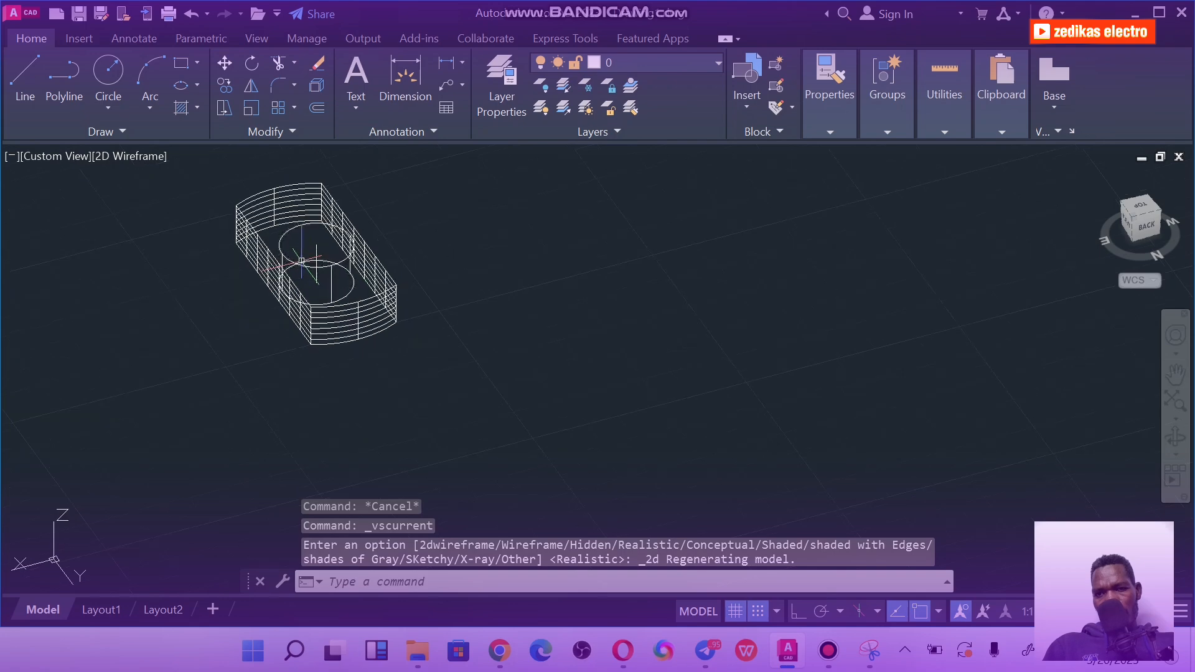
scroll(301, 260, "up", 4)
scroll(301, 260, "down", 5)
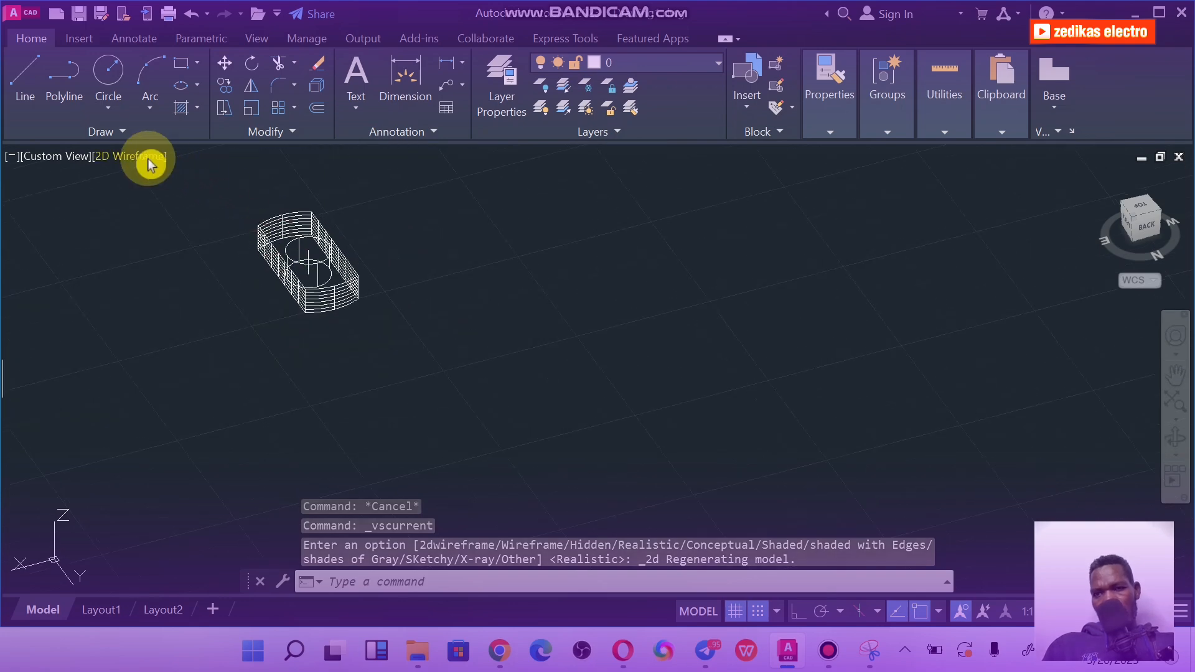
Switch the viewport's visual style to Conceptual and inspect the model in it.
left_click(148, 160)
left_click(211, 227)
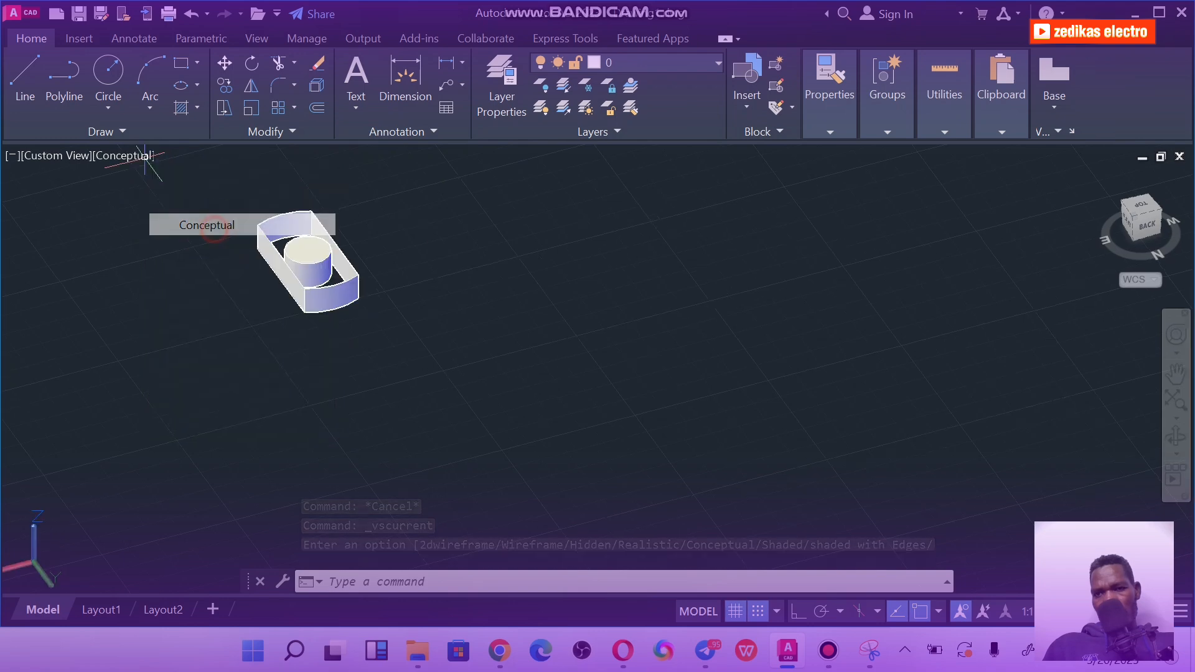
scroll(315, 264, "up", 3)
scroll(314, 264, "down", 4)
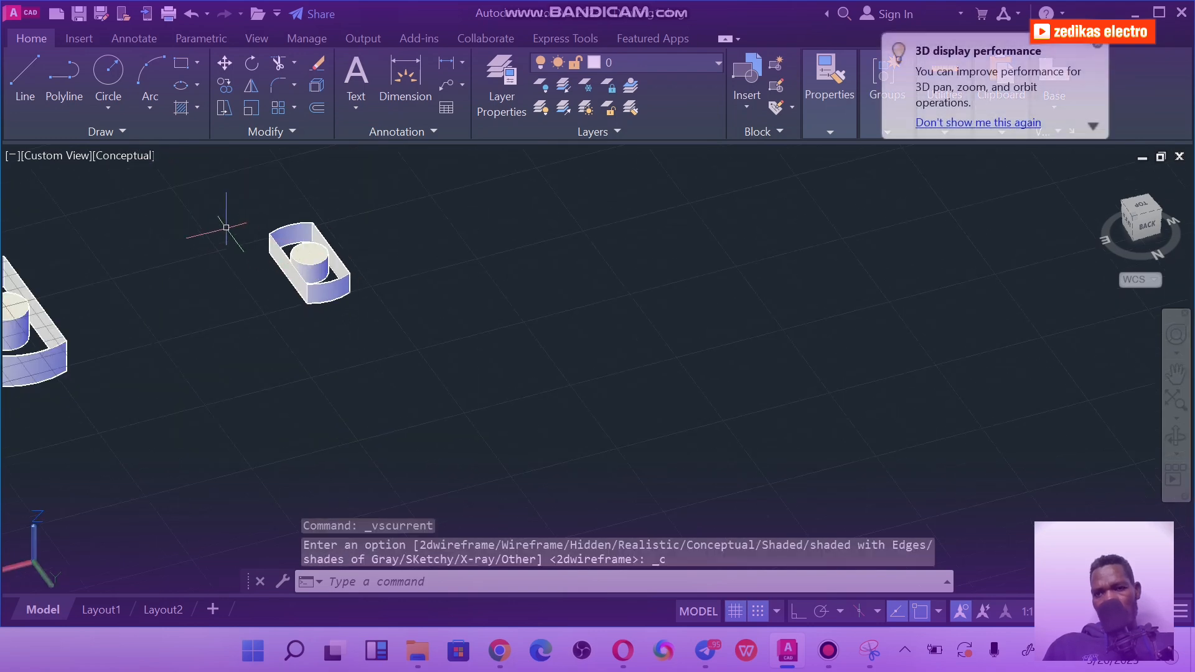
Switch the viewport's visual style to Hidden and inspect the model's edges.
left_click(135, 155)
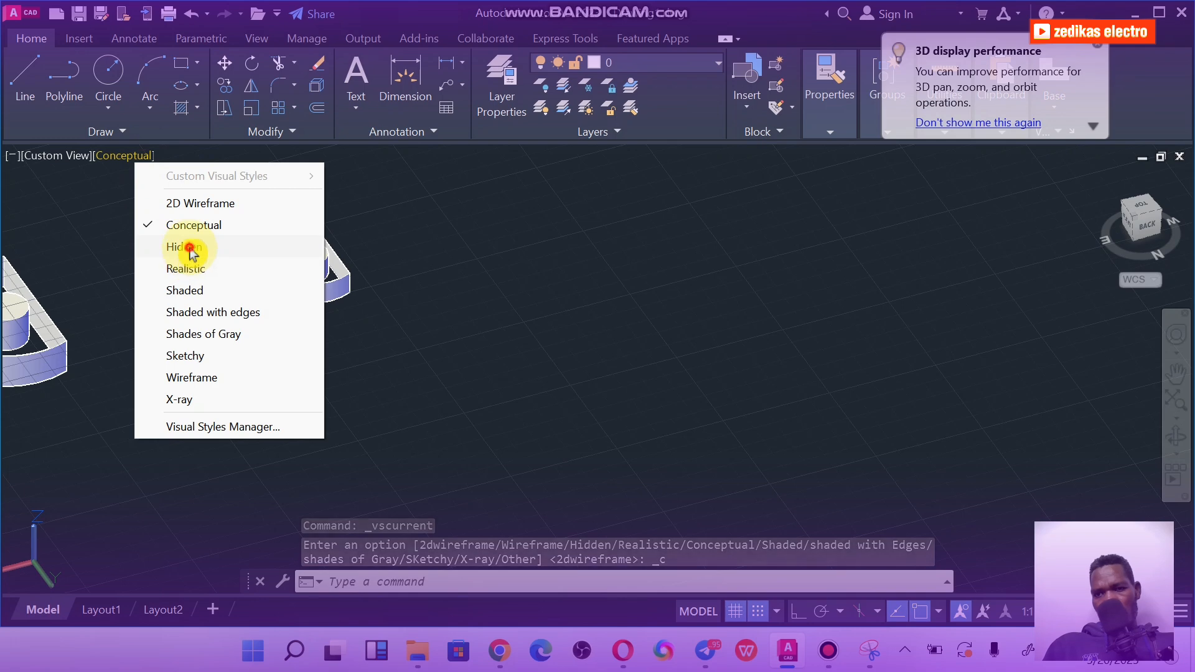
left_click(189, 247)
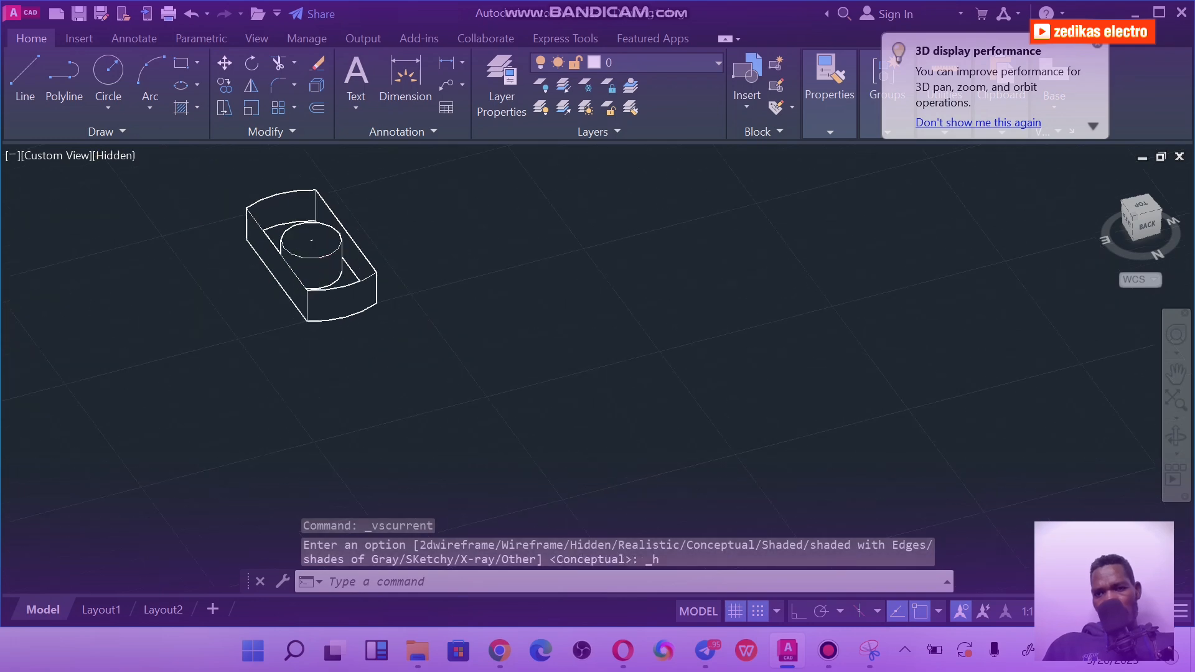
scroll(307, 261, "up", 3)
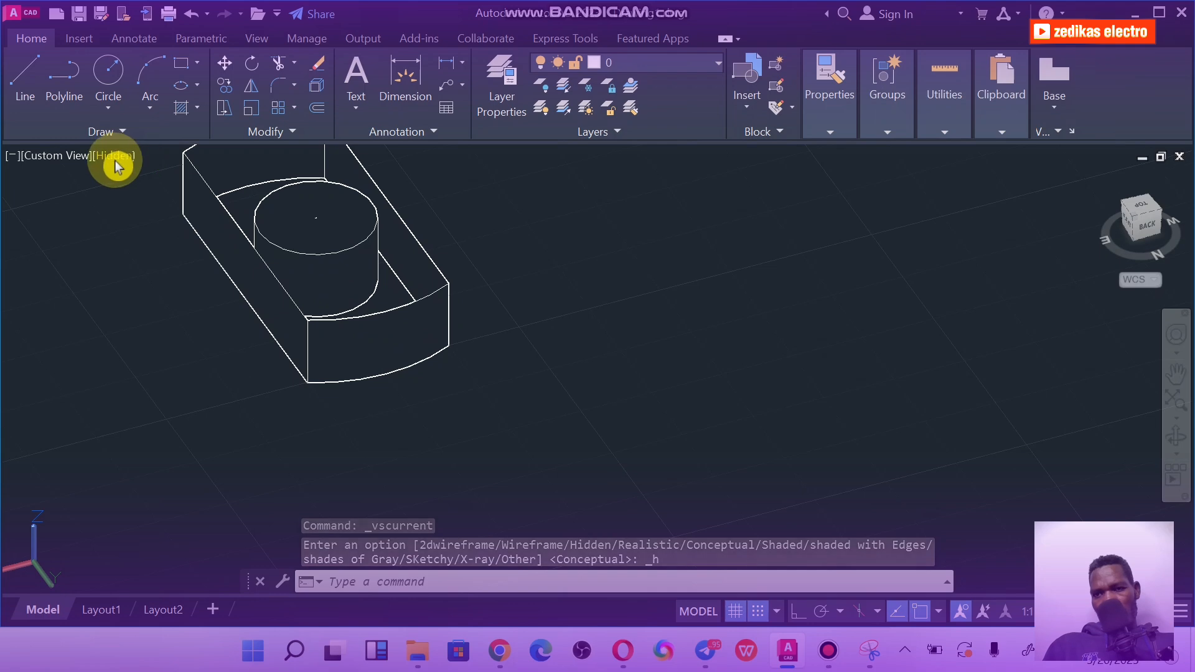
Set the viewport's visual style back to Realistic and inspect the shaded walls and cylinder.
left_click(115, 160)
left_click(160, 267)
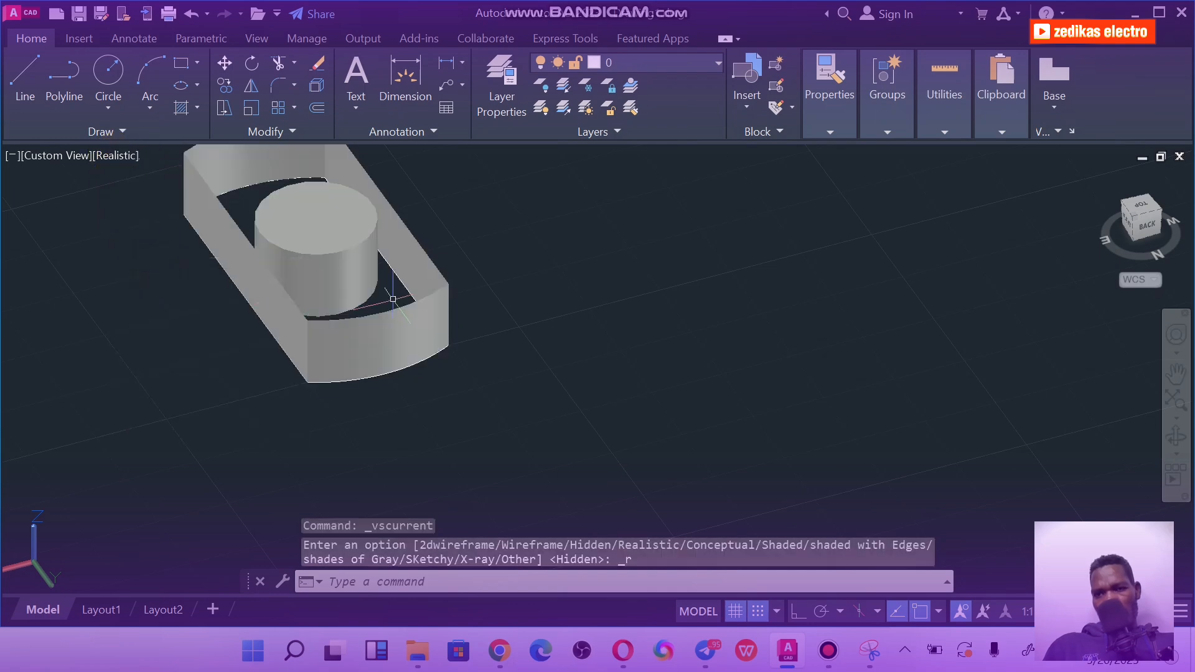
scroll(384, 253, "down", 6)
scroll(366, 249, "up", 9)
scroll(365, 248, "down", 2)
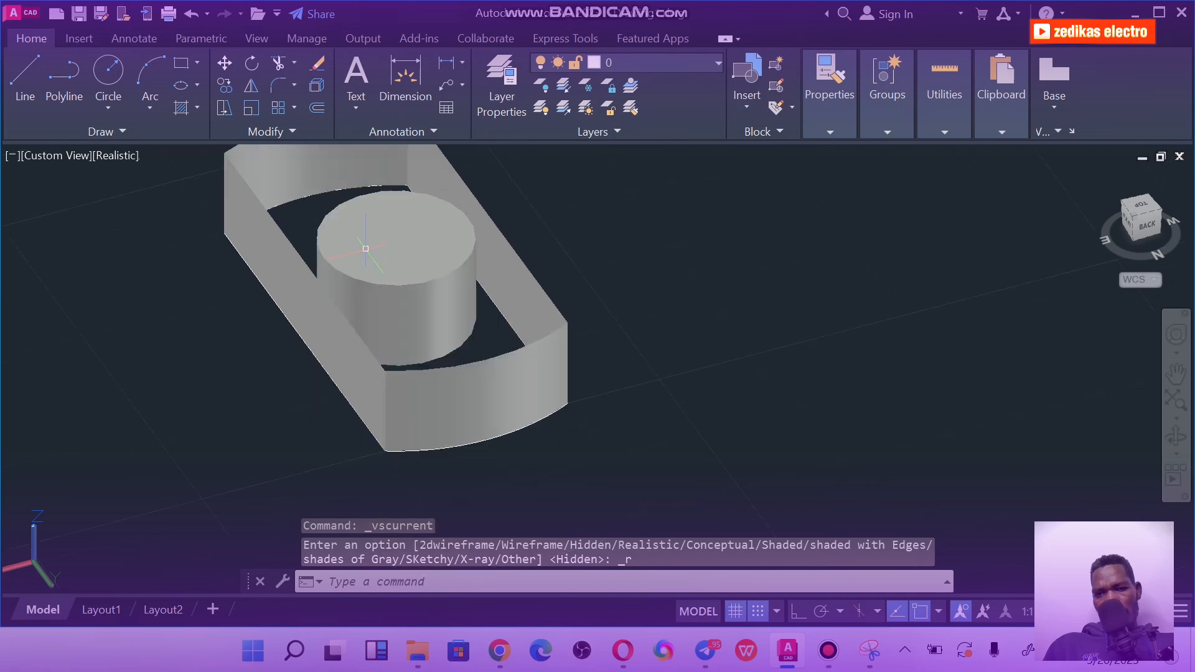
Select the central cylinder, both straight side walls and both curved end walls.
left_click(389, 250)
left_click(314, 327)
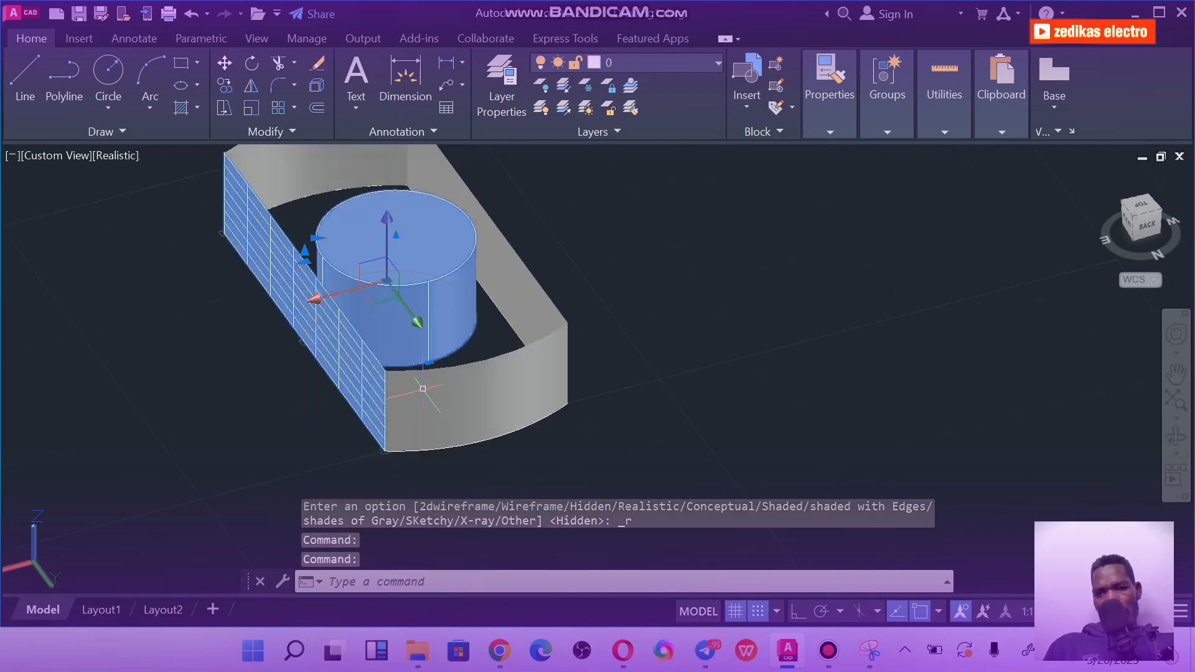
left_click(491, 391)
left_click(516, 292)
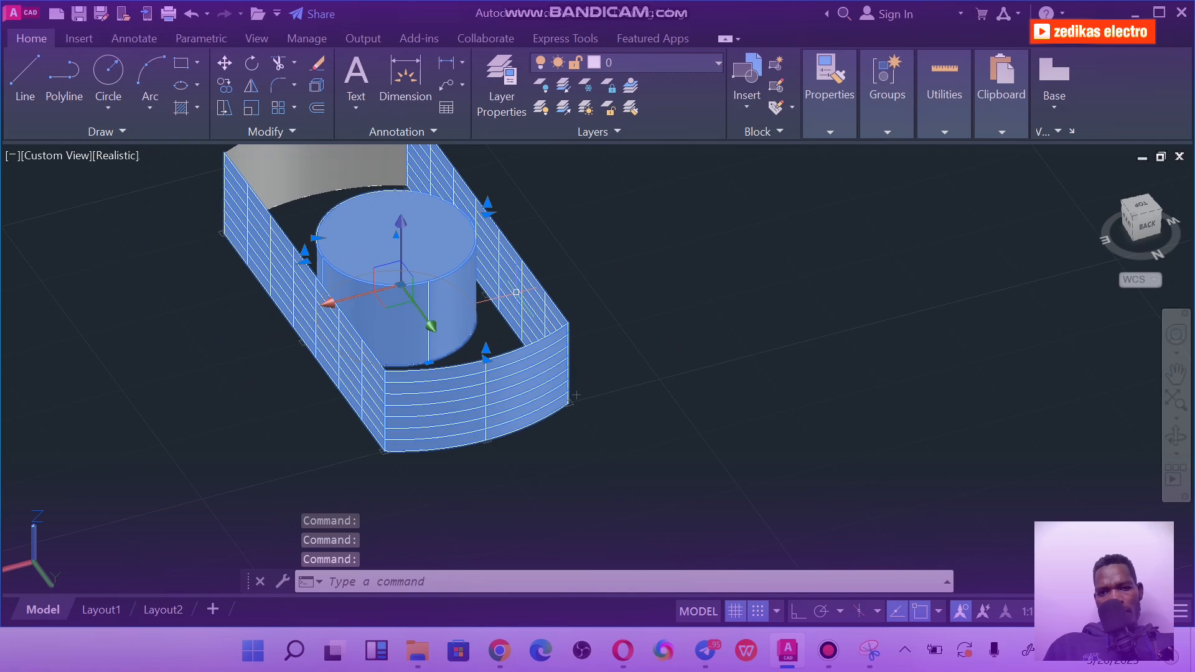
left_click(316, 177)
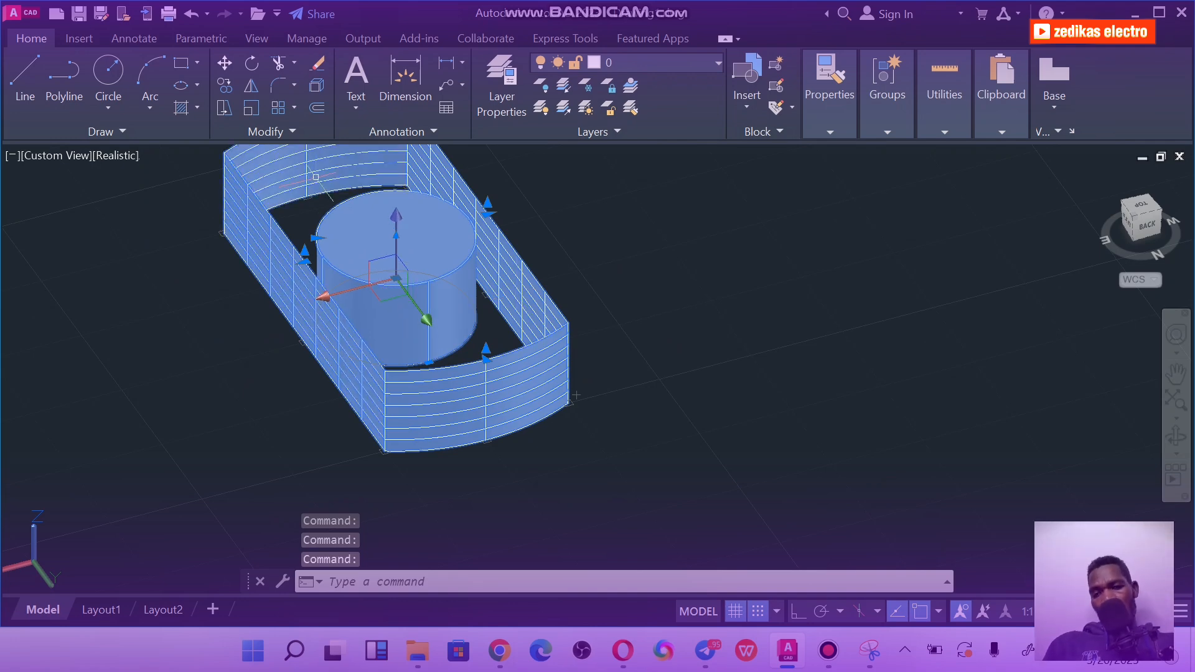